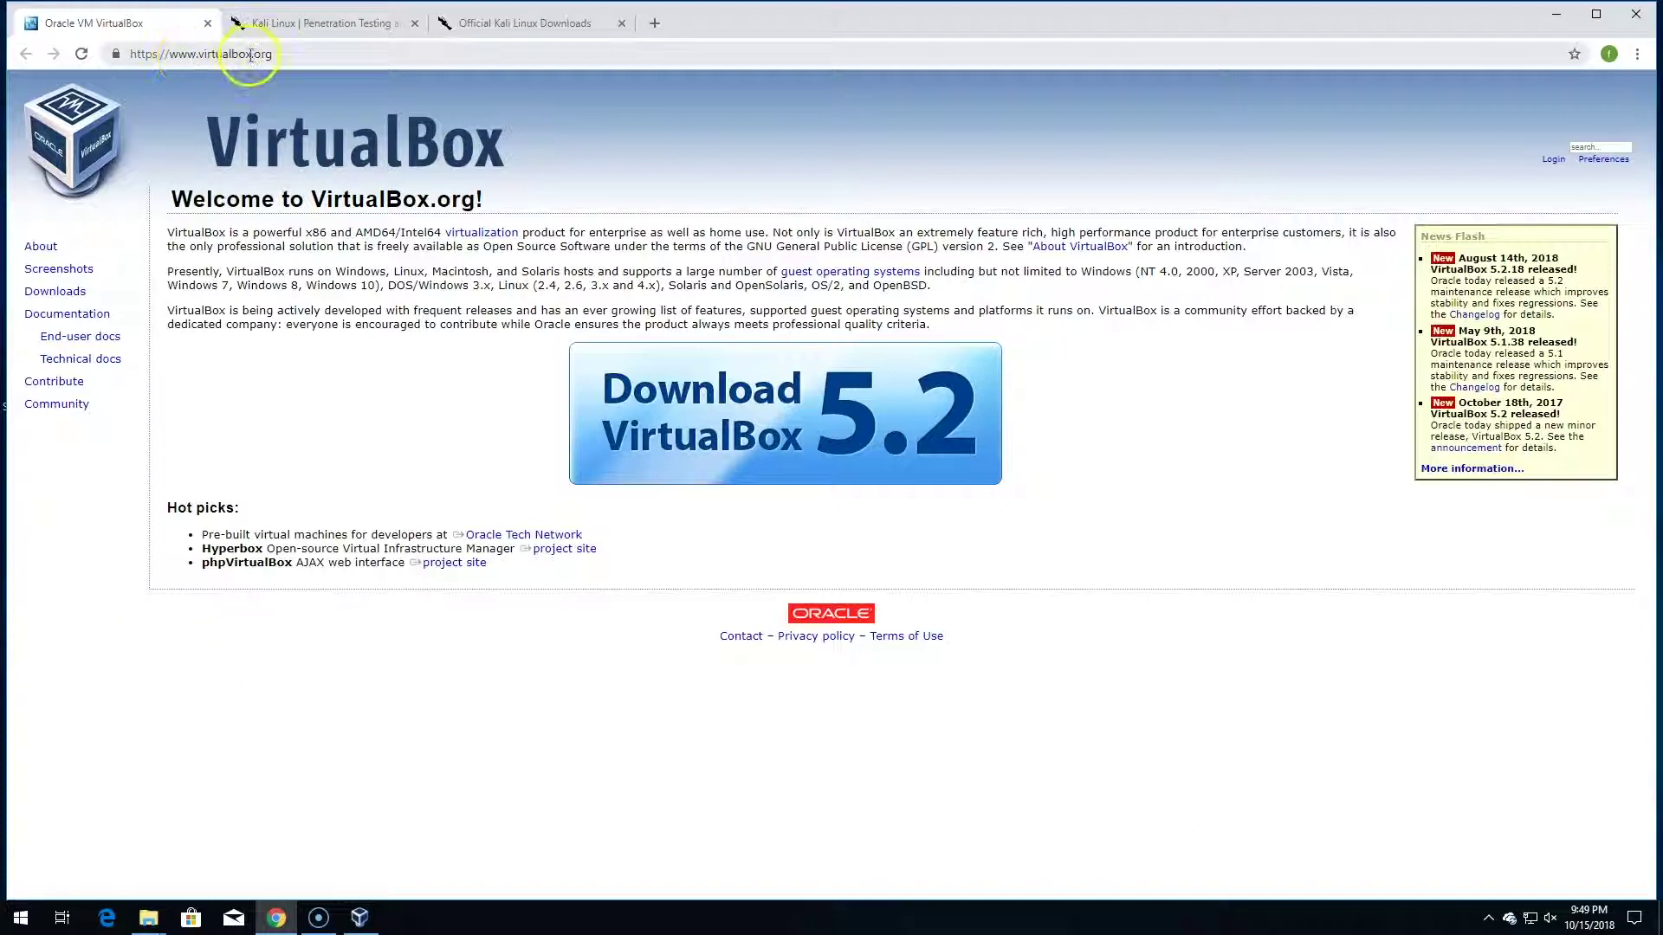
Open the VirtualBox Downloads page and highlight the OS X hosts, Windows hosts and Extension Pack entries.
{"action": "left_click", "coordinate": [65, 293]}
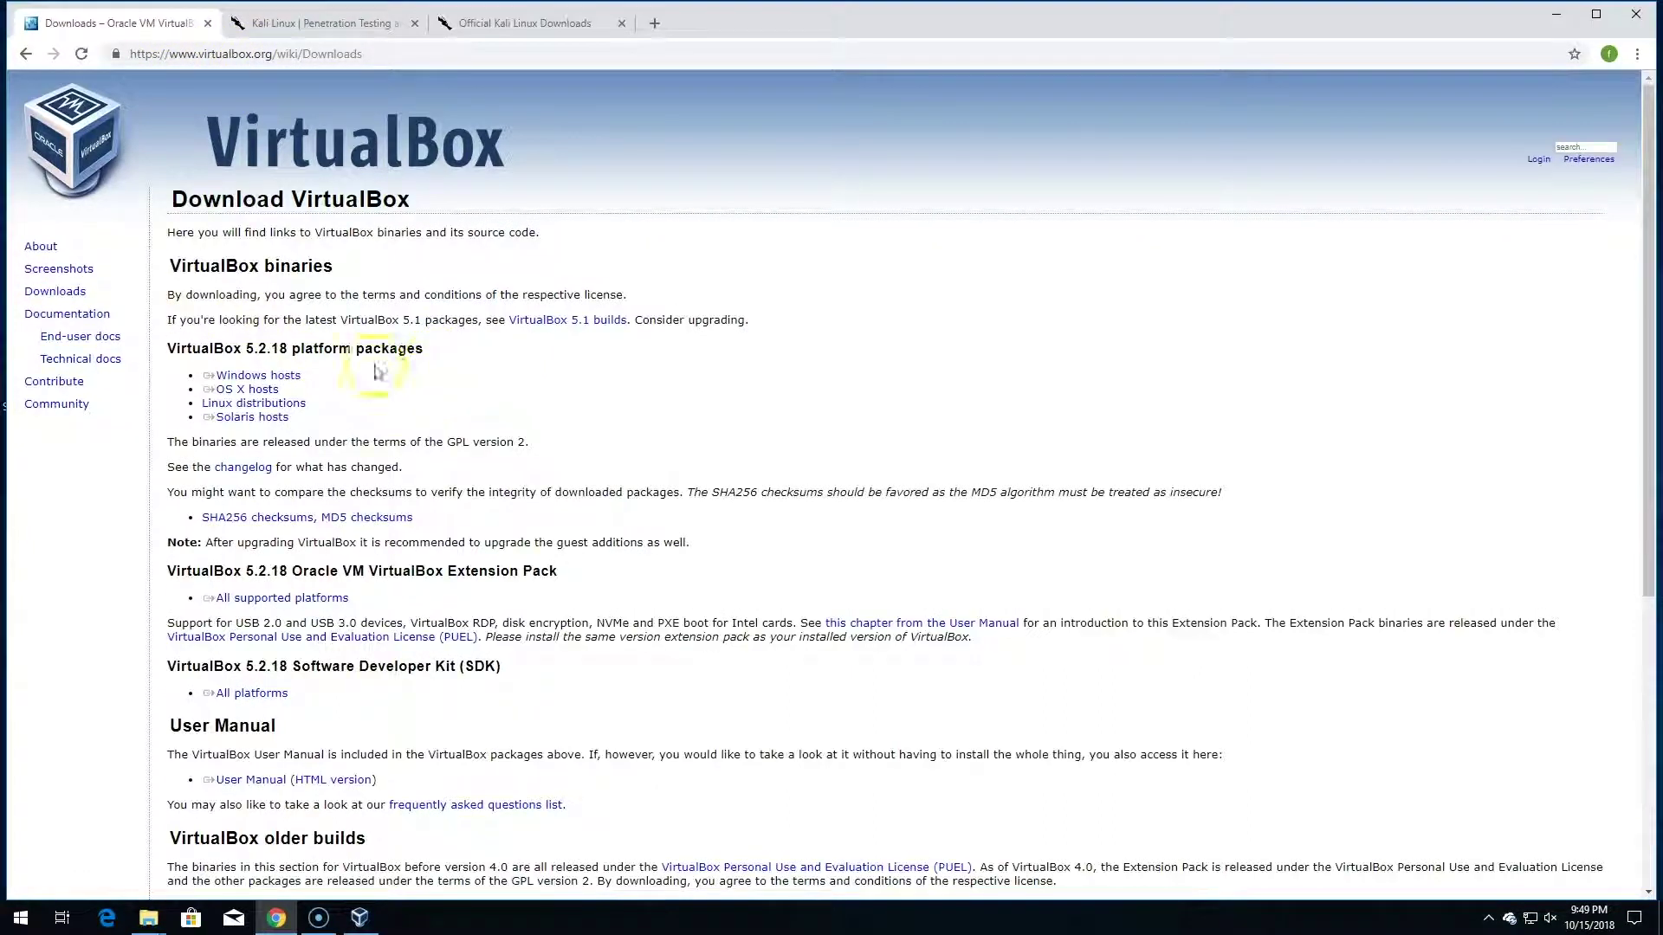
{"action": "left_click_drag", "start_coordinate": [260, 390], "coordinate": [263, 394]}
{"action": "left_click", "coordinate": [321, 396]}
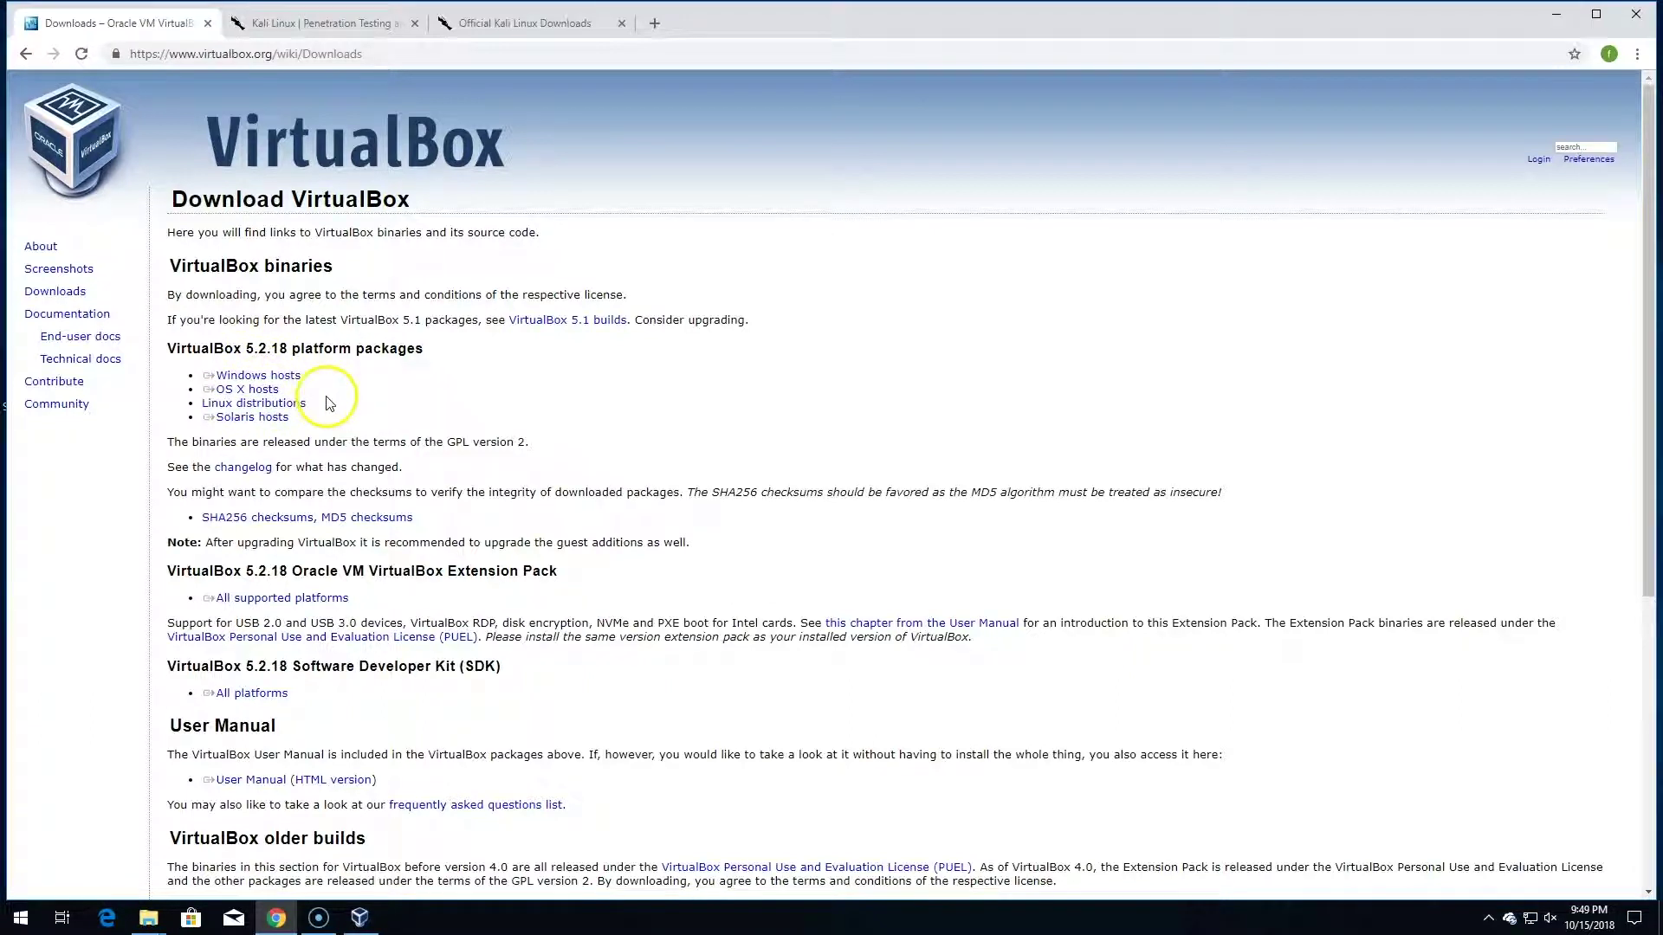
{"action": "left_click_drag", "start_coordinate": [203, 375], "coordinate": [274, 378]}
{"action": "left_click", "coordinate": [286, 381]}
{"action": "scroll", "coordinate": [485, 407], "scroll_direction": "down", "scroll_amount": 2}
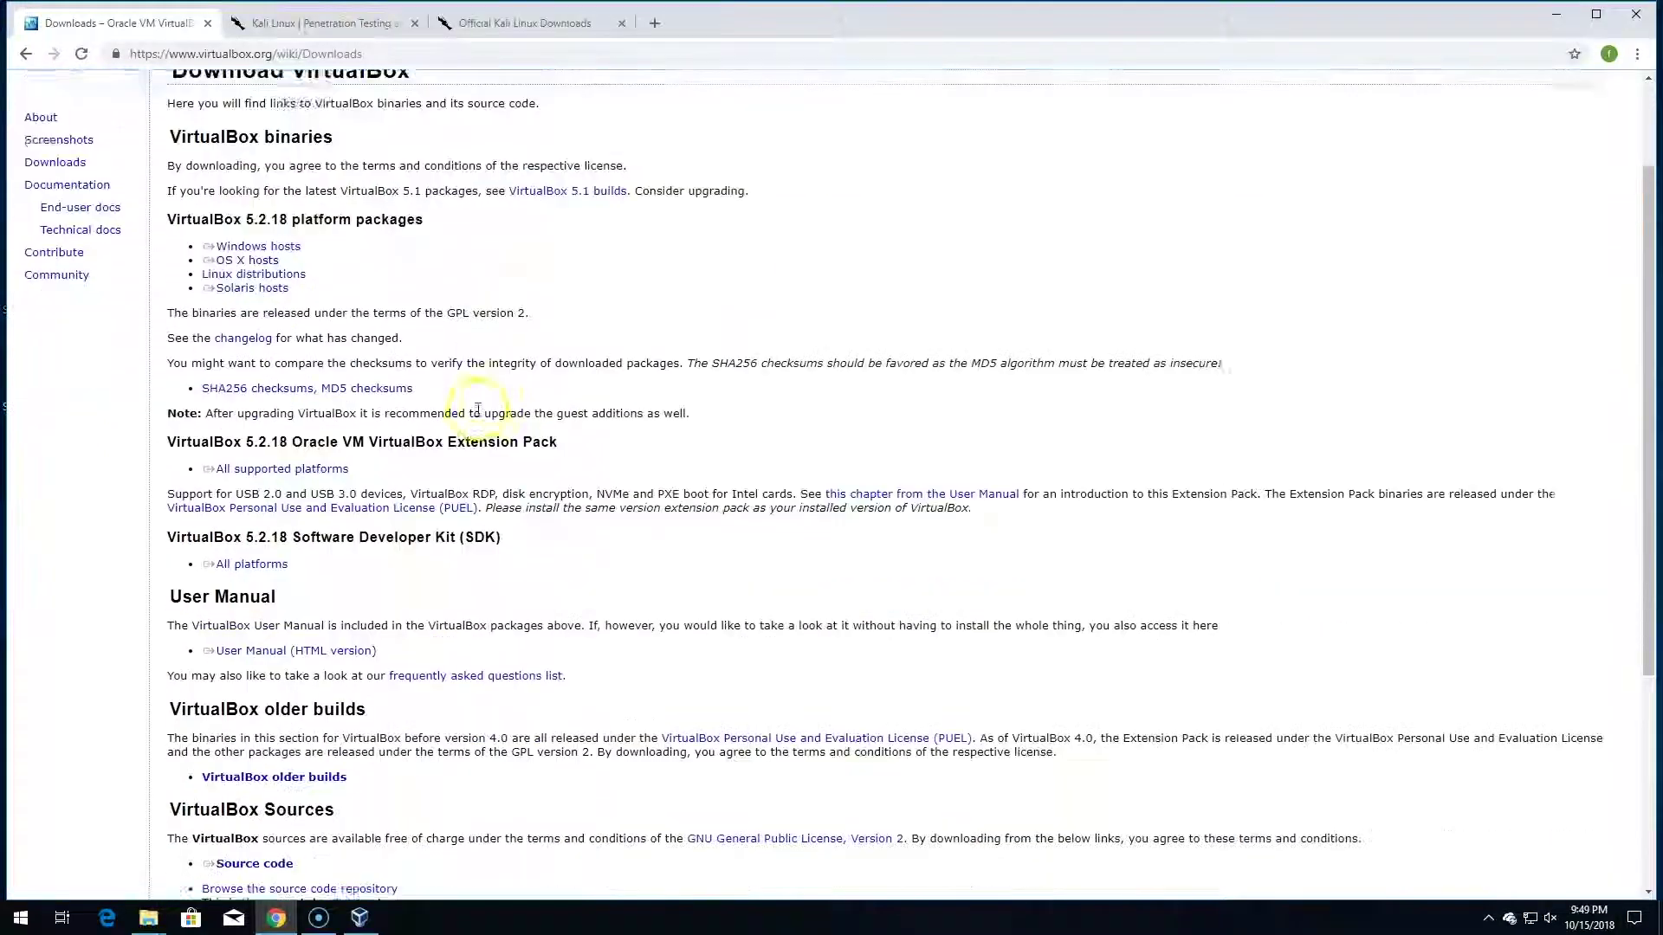
{"action": "left_click_drag", "start_coordinate": [559, 398], "coordinate": [444, 401]}
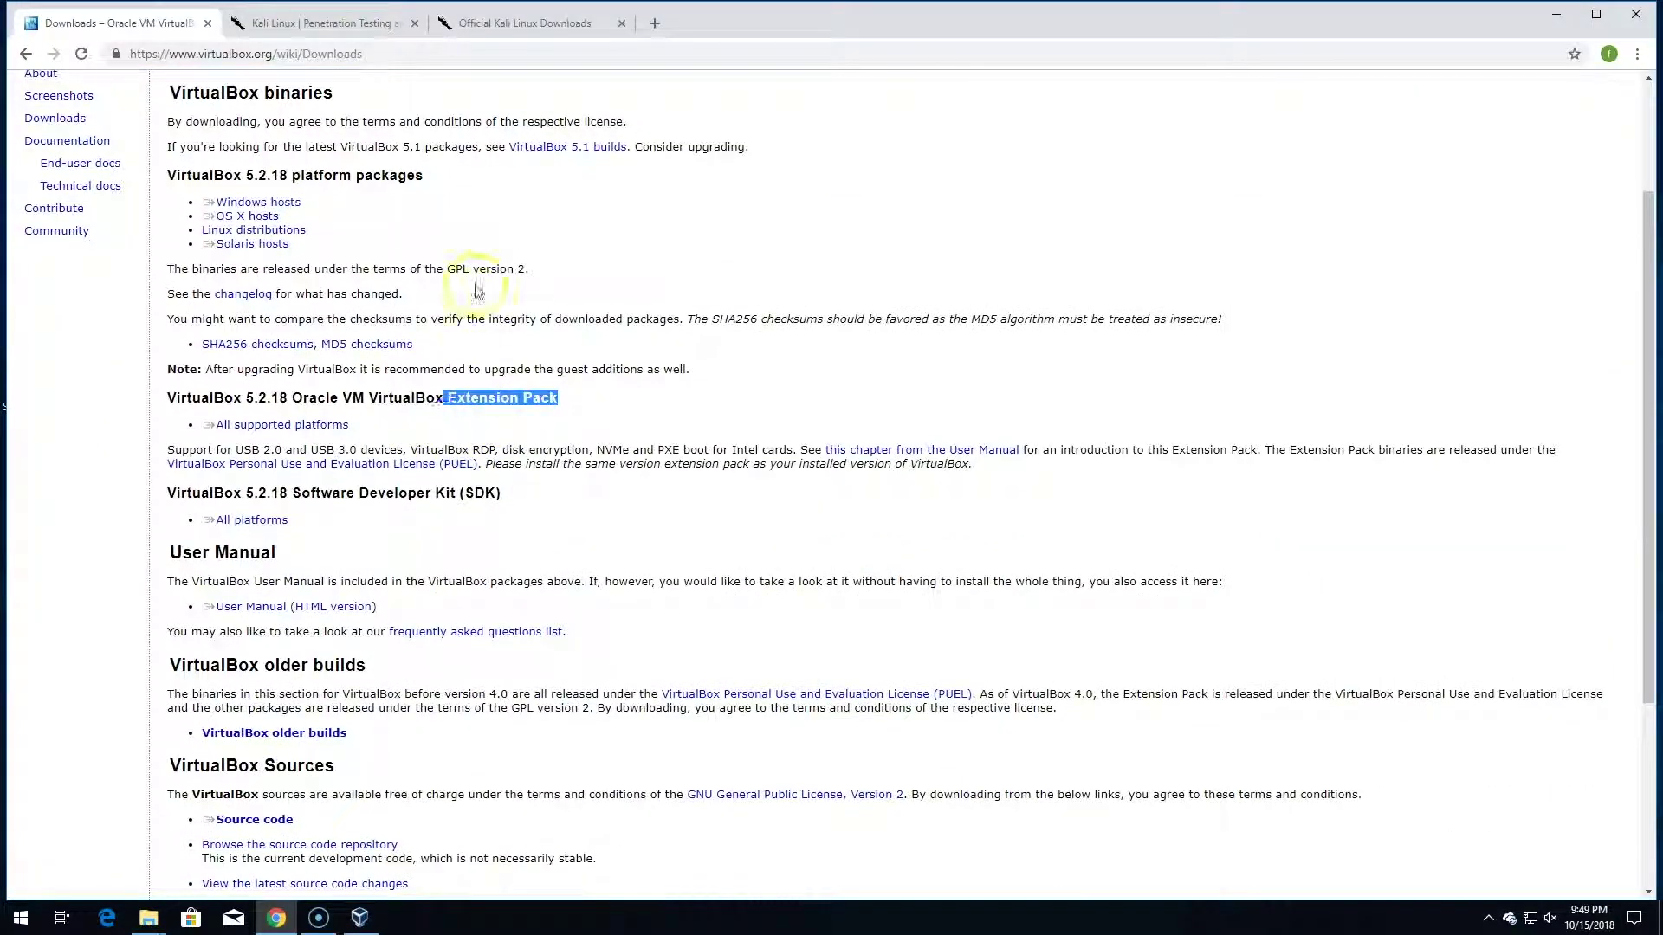
{"action": "left_click", "coordinate": [466, 233]}
Highlight the 5.2.18 platform packages heading, Extension Pack heading and Windows hosts link again.
{"action": "left_click_drag", "start_coordinate": [203, 202], "coordinate": [301, 203]}
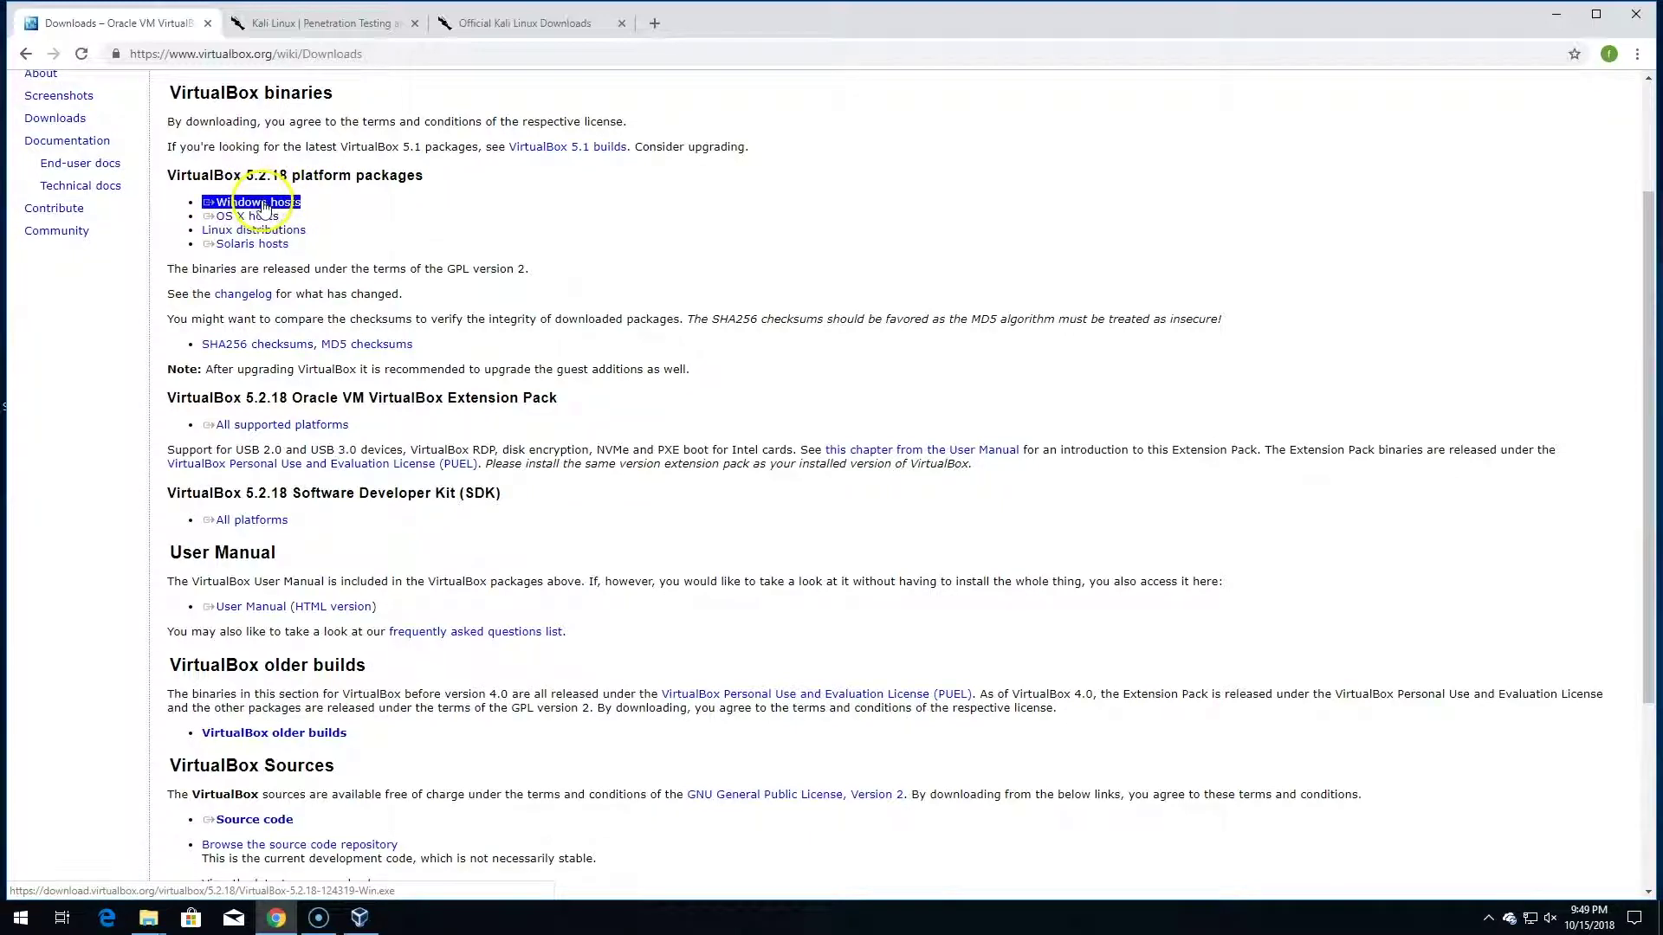
{"action": "left_click", "coordinate": [242, 173]}
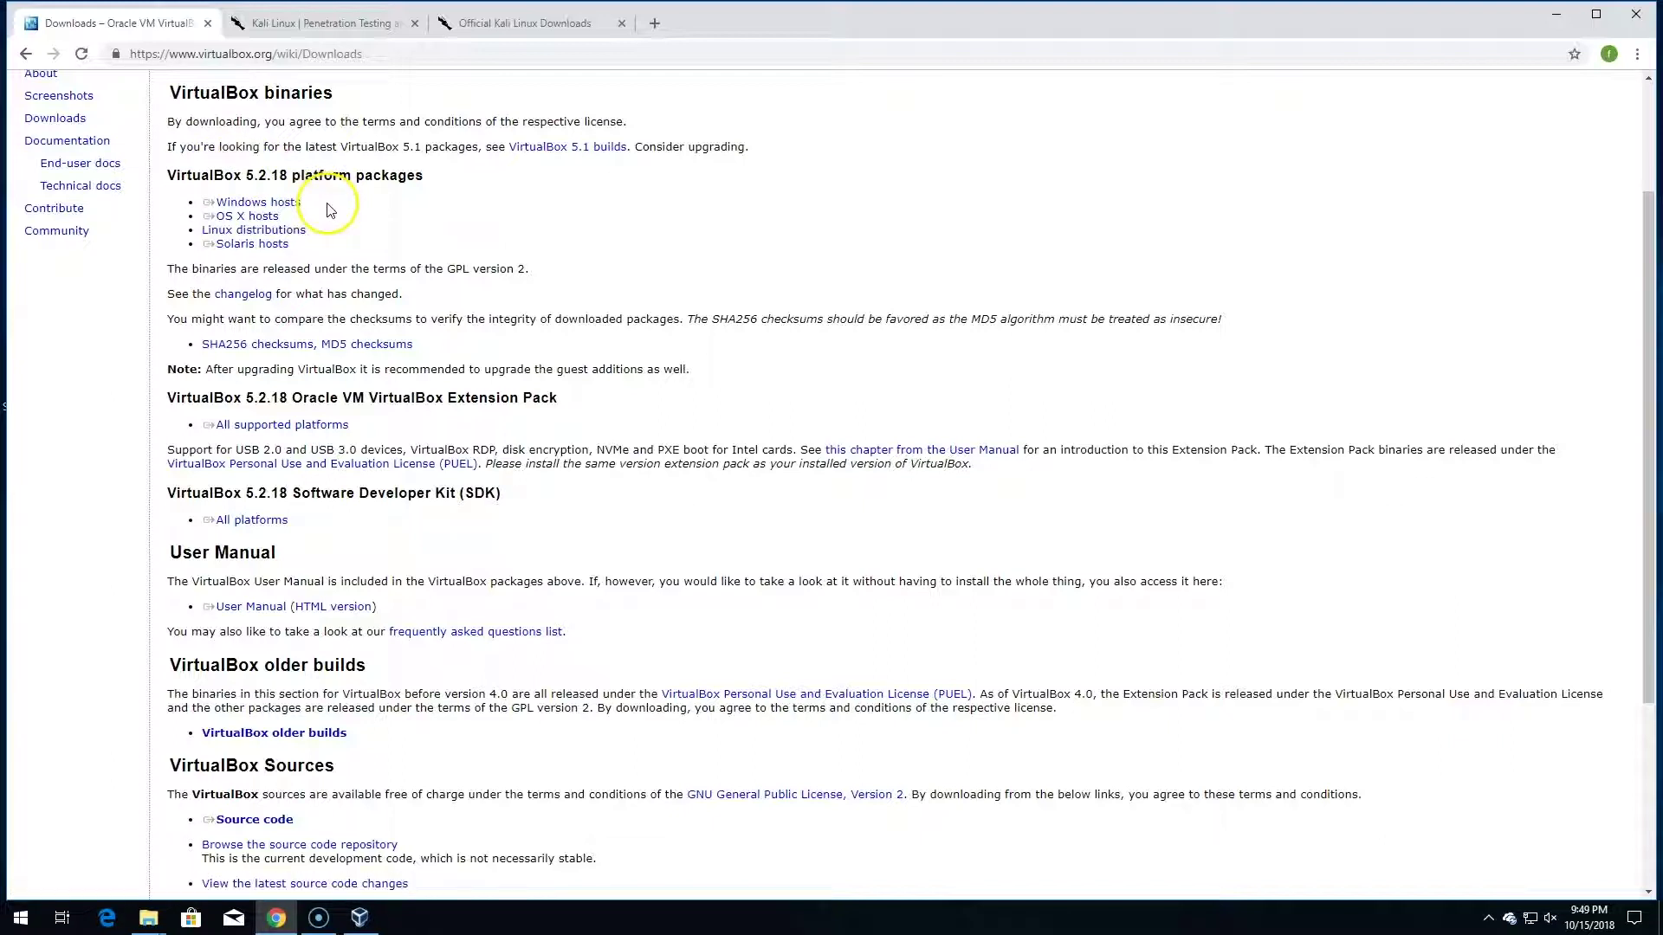
{"action": "left_click_drag", "start_coordinate": [356, 201], "coordinate": [279, 176]}
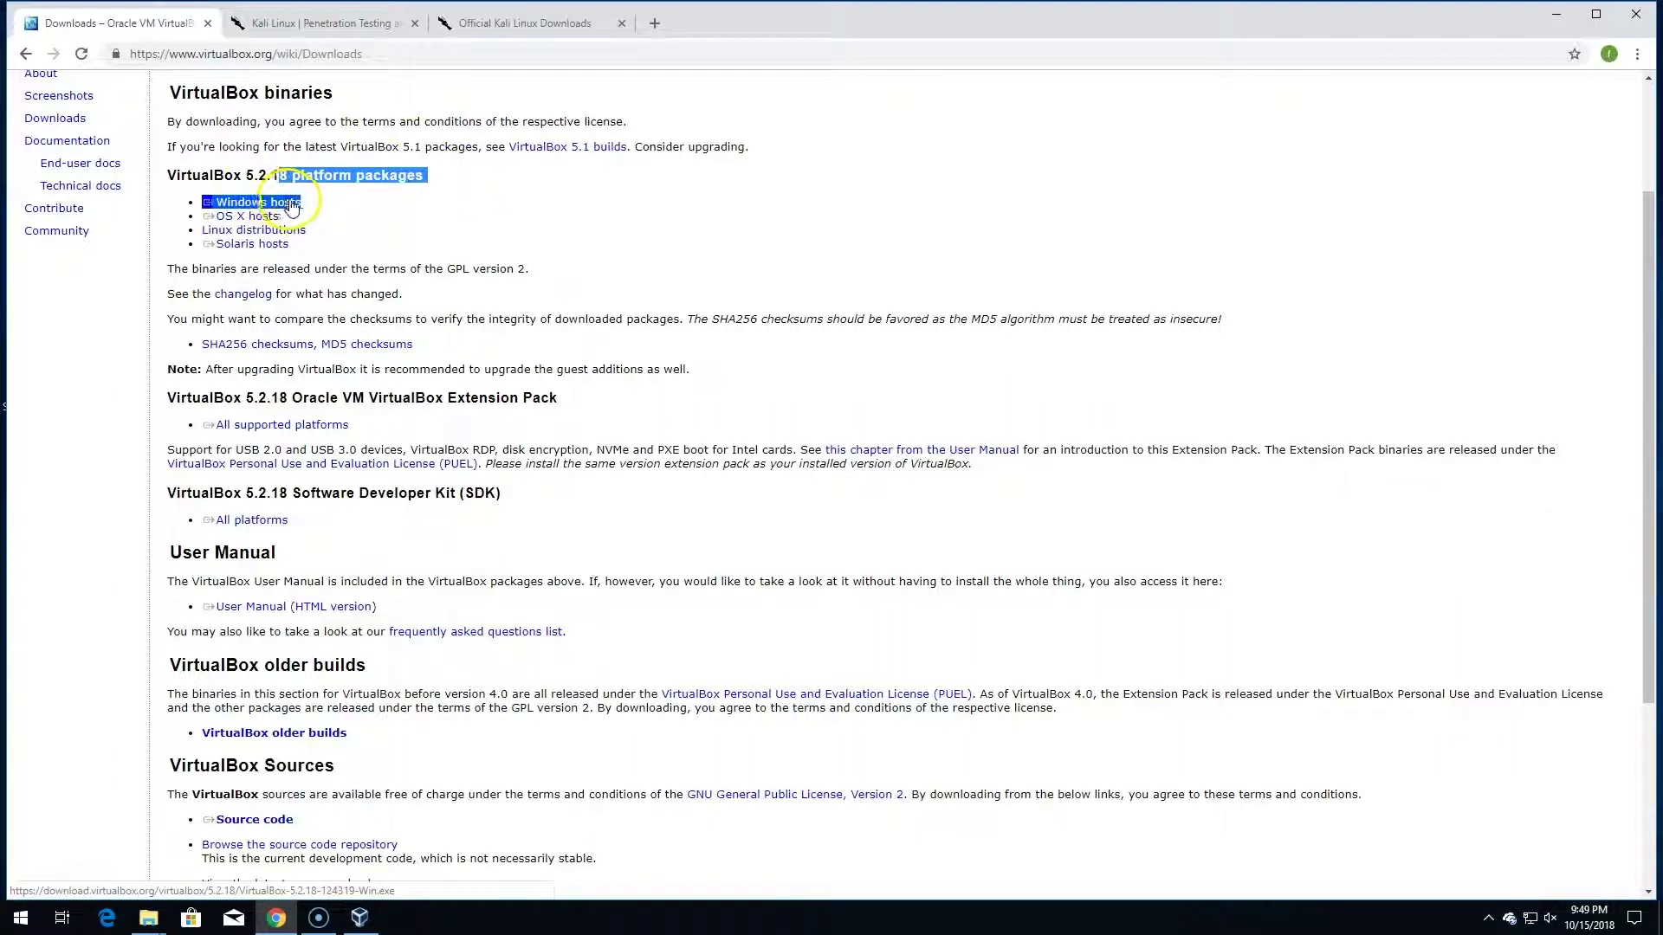
{"action": "left_click_drag", "start_coordinate": [574, 399], "coordinate": [440, 419]}
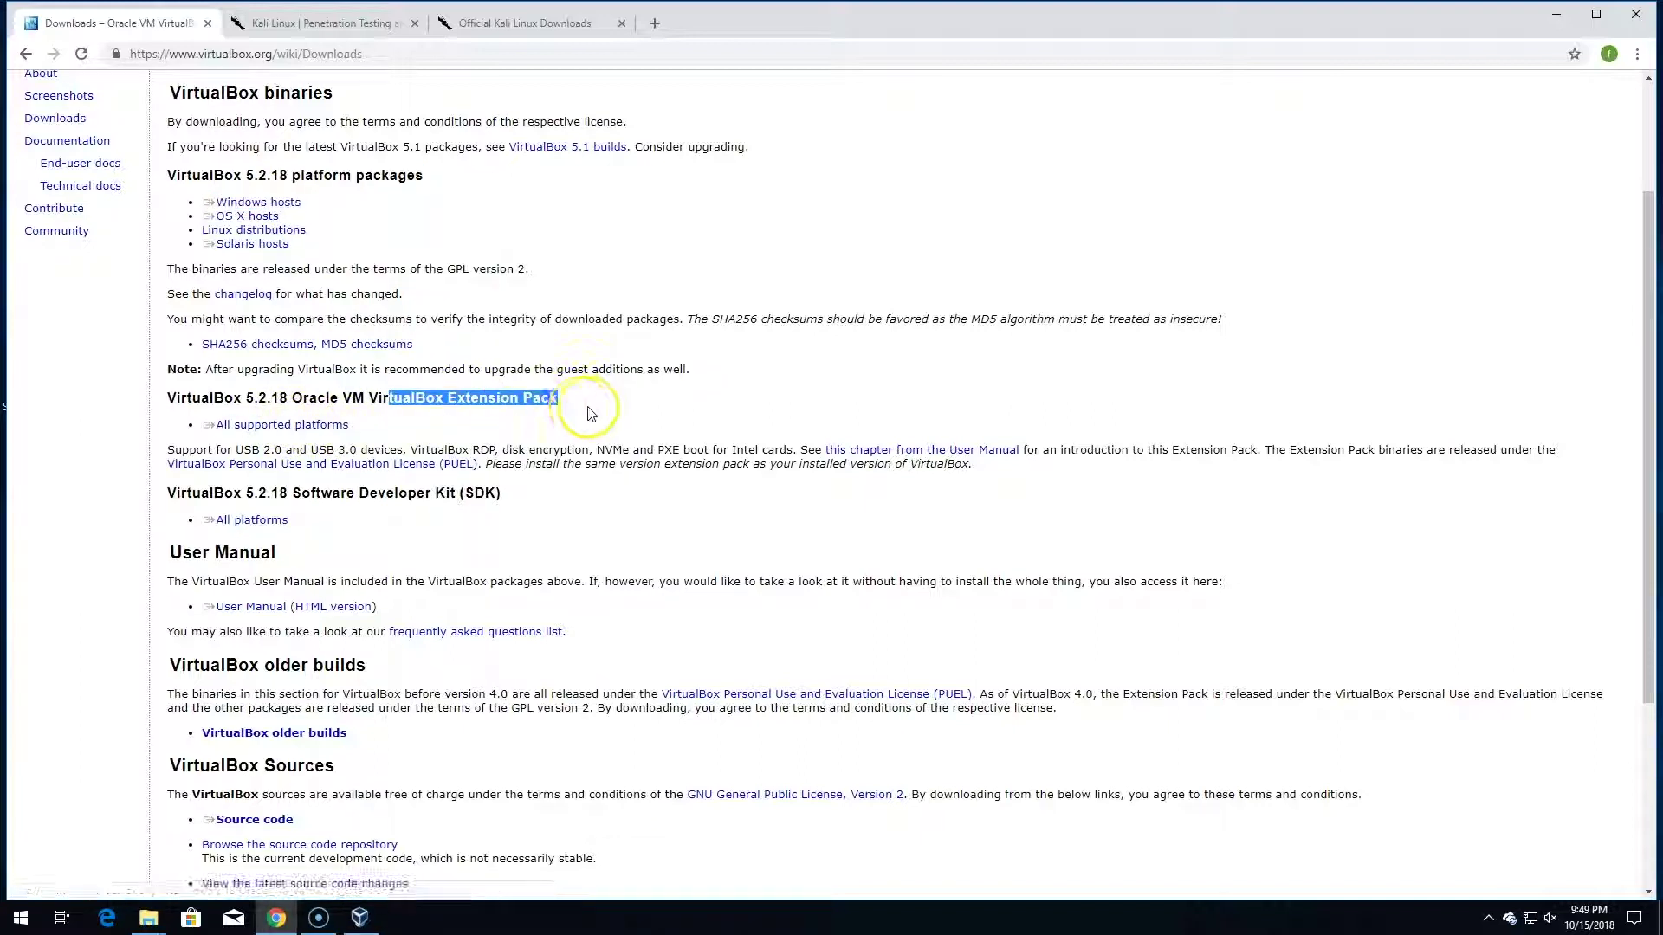
{"action": "left_click", "coordinate": [588, 409]}
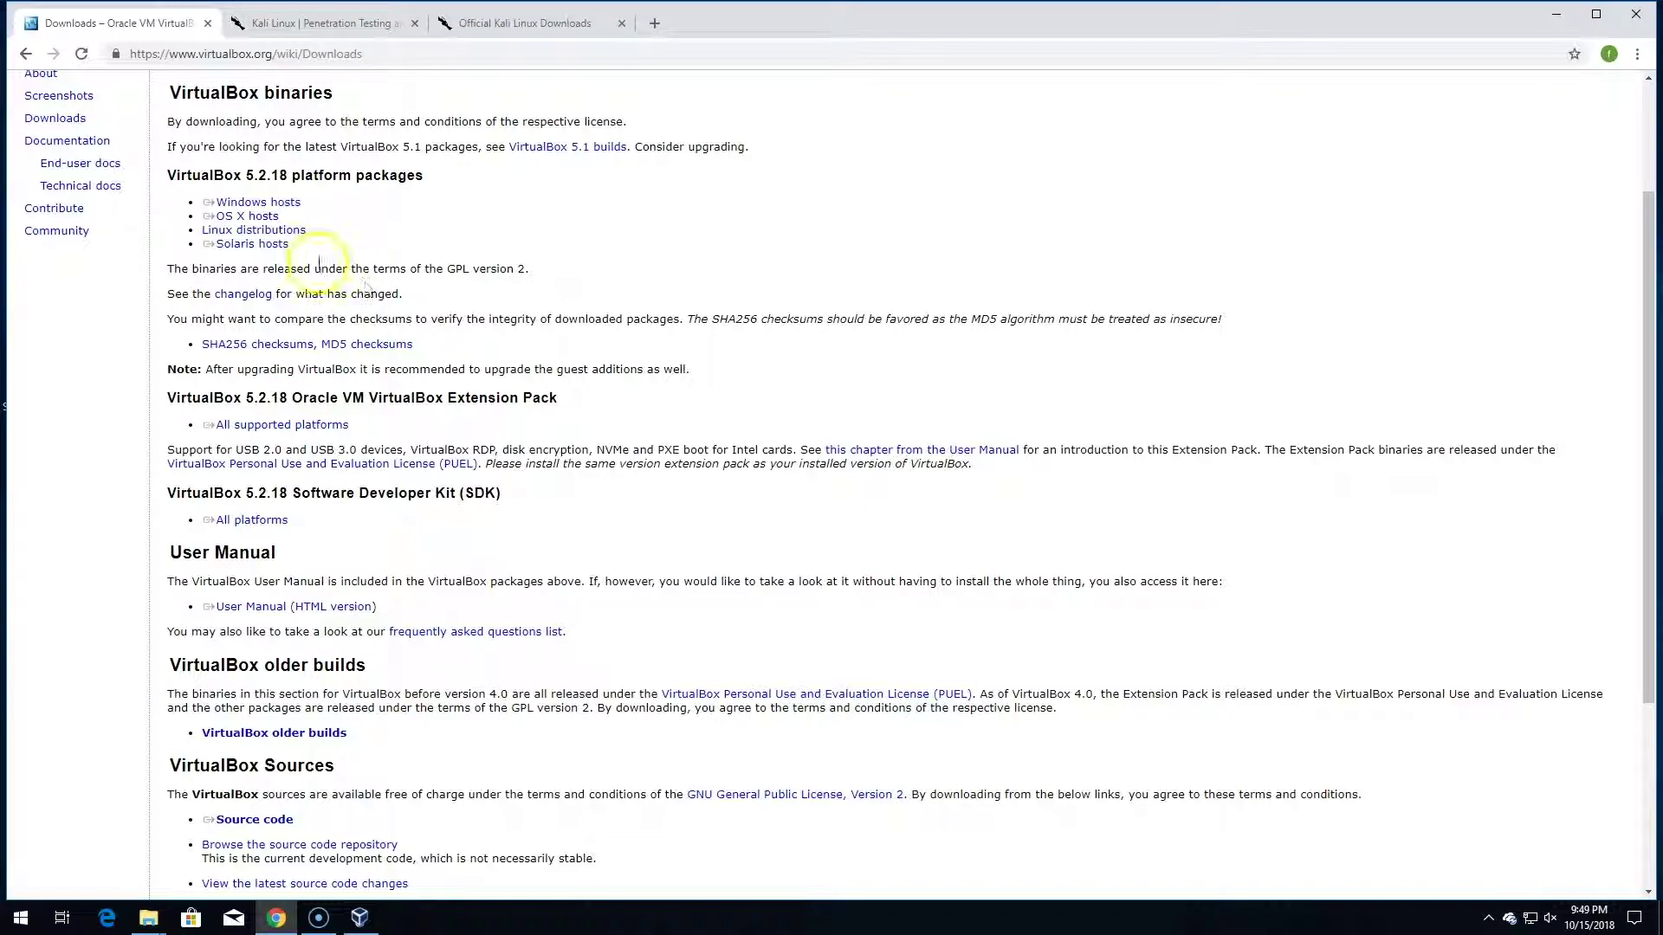
{"action": "triple_click", "coordinate": [287, 206]}
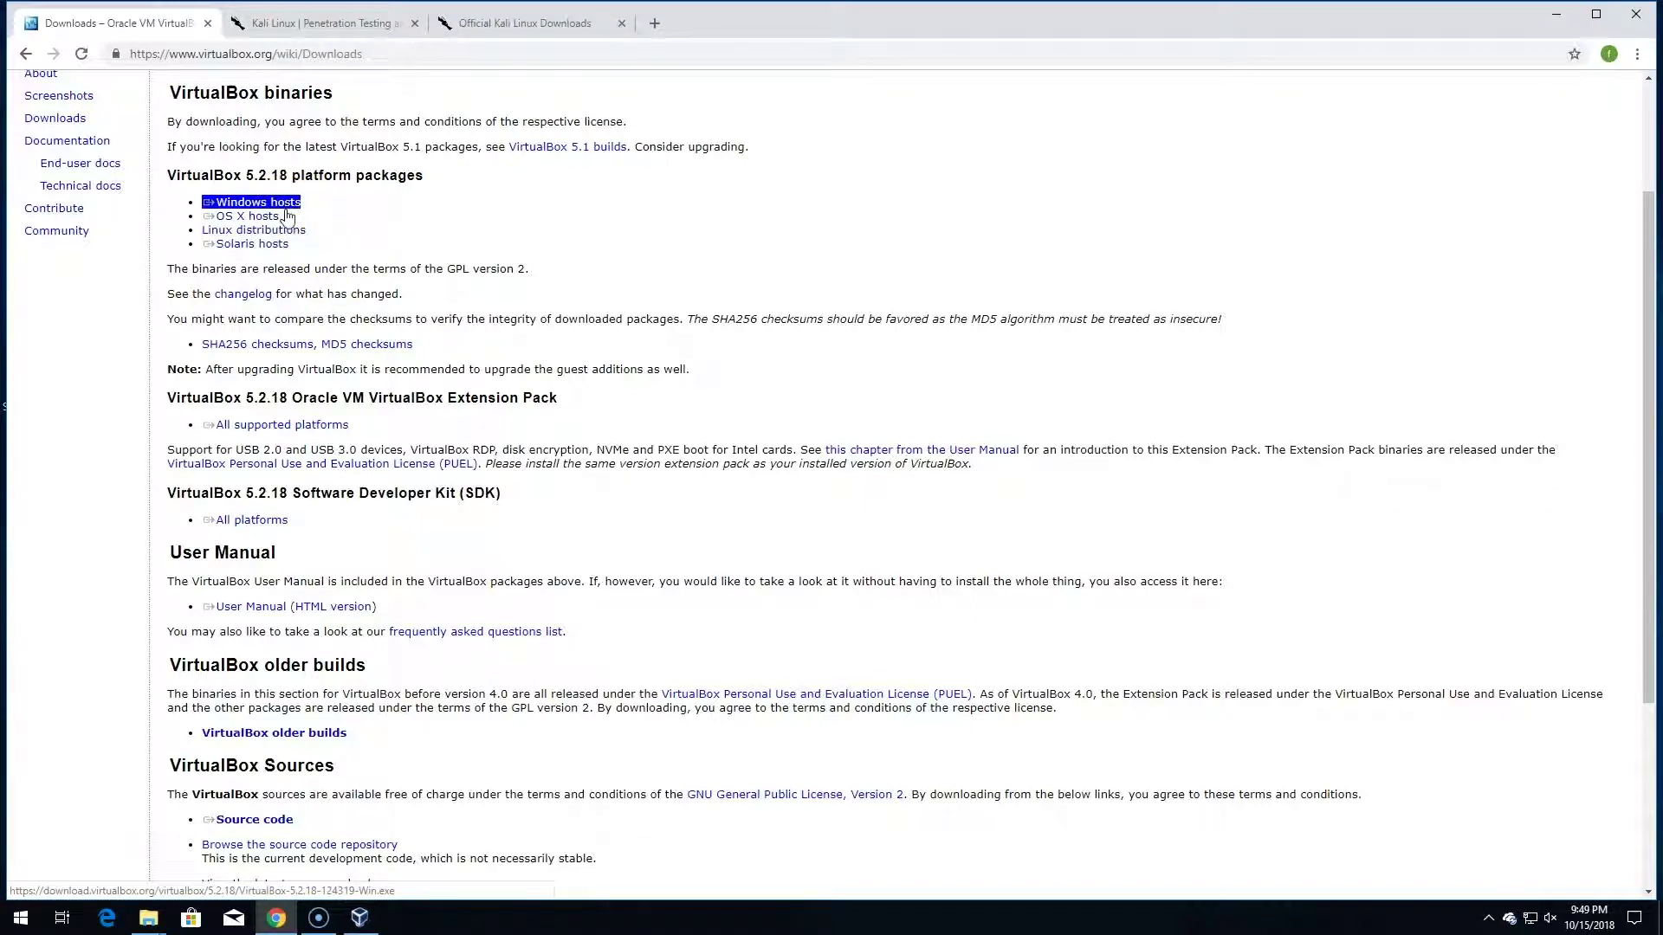
{"action": "left_click", "coordinate": [299, 216]}
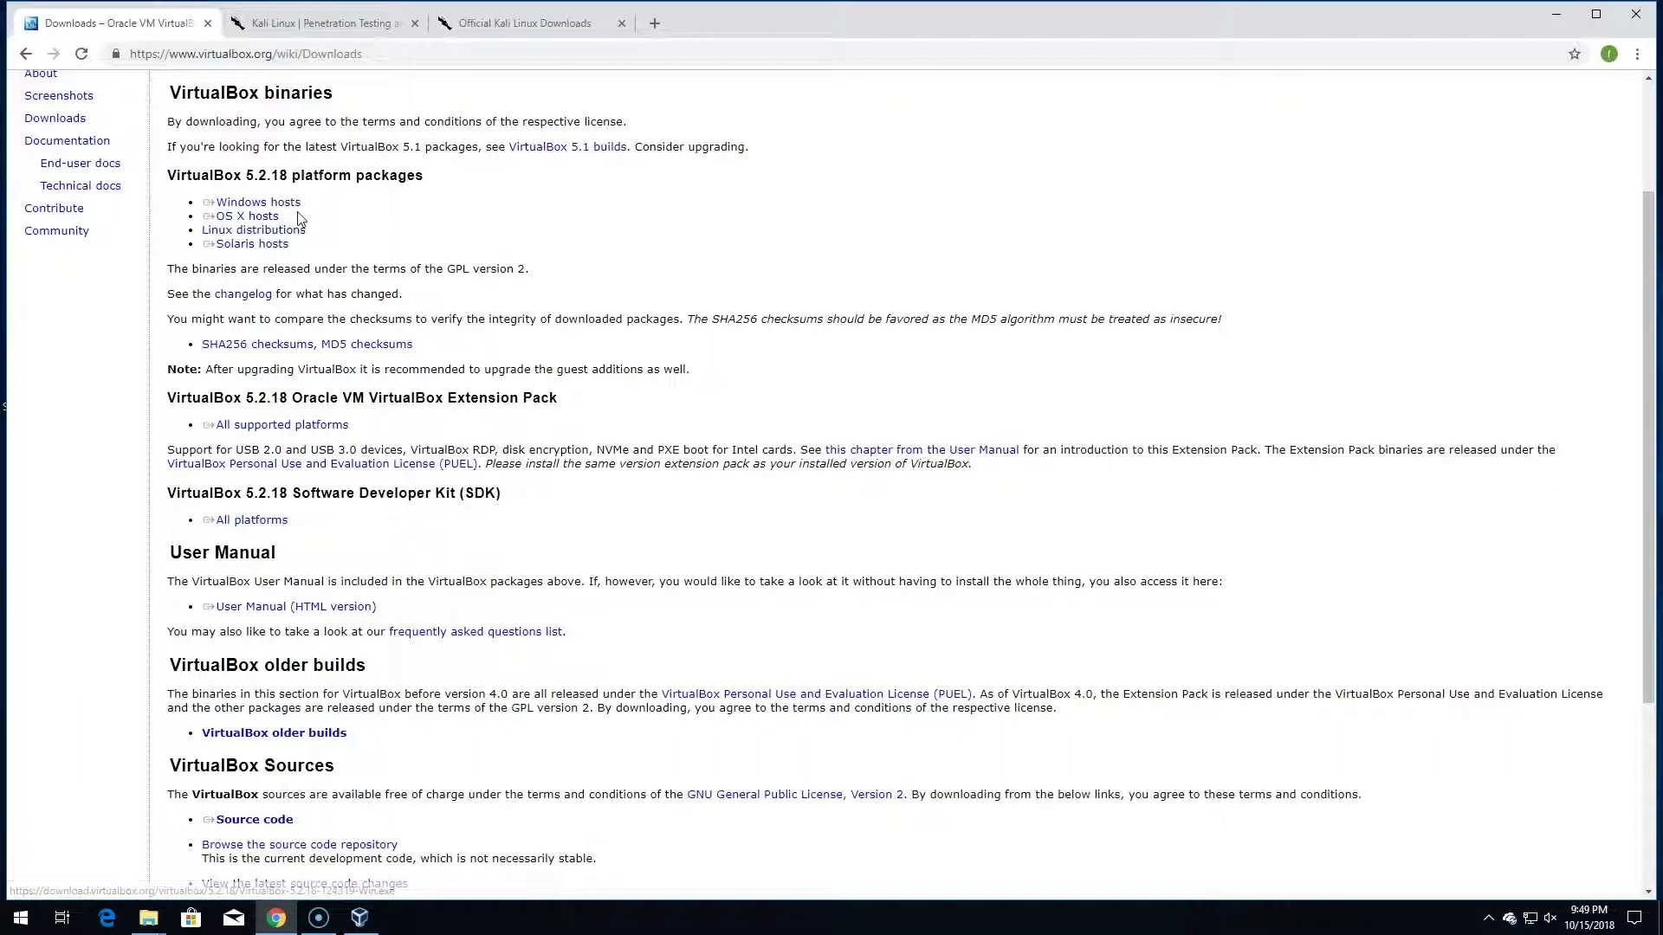
Switch to the kali.org home page tab and highlight its DOWNLOADS heading.
{"action": "left_click", "coordinate": [318, 25]}
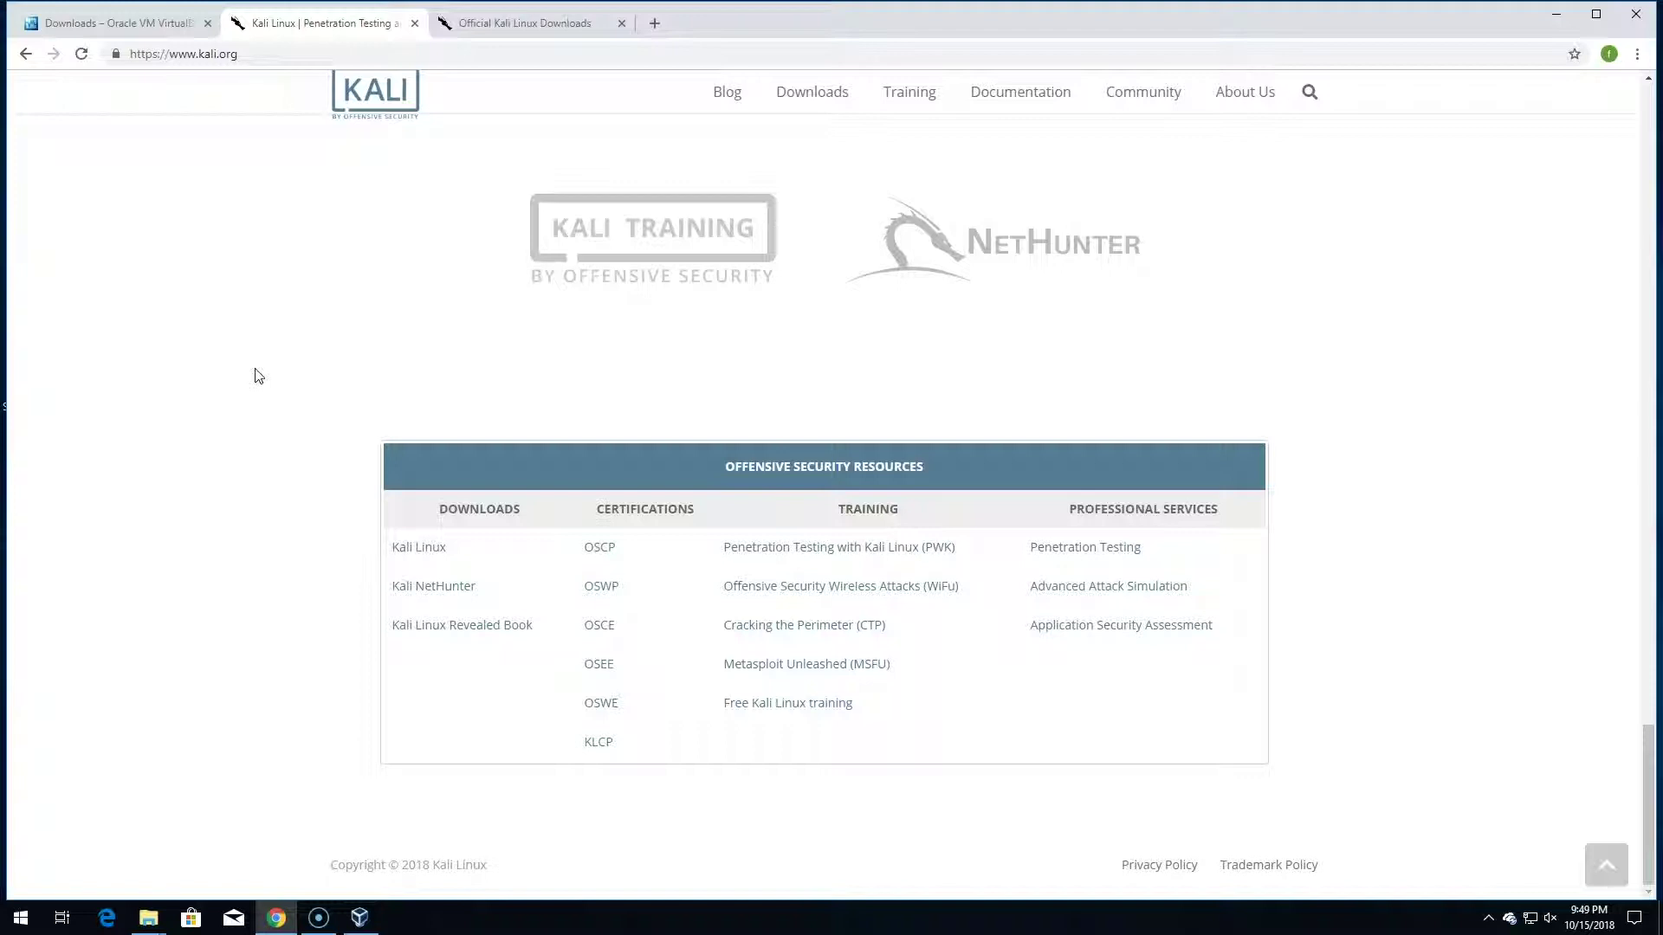
{"action": "scroll", "coordinate": [271, 371], "scroll_direction": "up", "scroll_amount": 2}
{"action": "scroll", "coordinate": [270, 394], "scroll_direction": "down", "scroll_amount": 2}
{"action": "left_click_drag", "start_coordinate": [520, 511], "coordinate": [448, 513]}
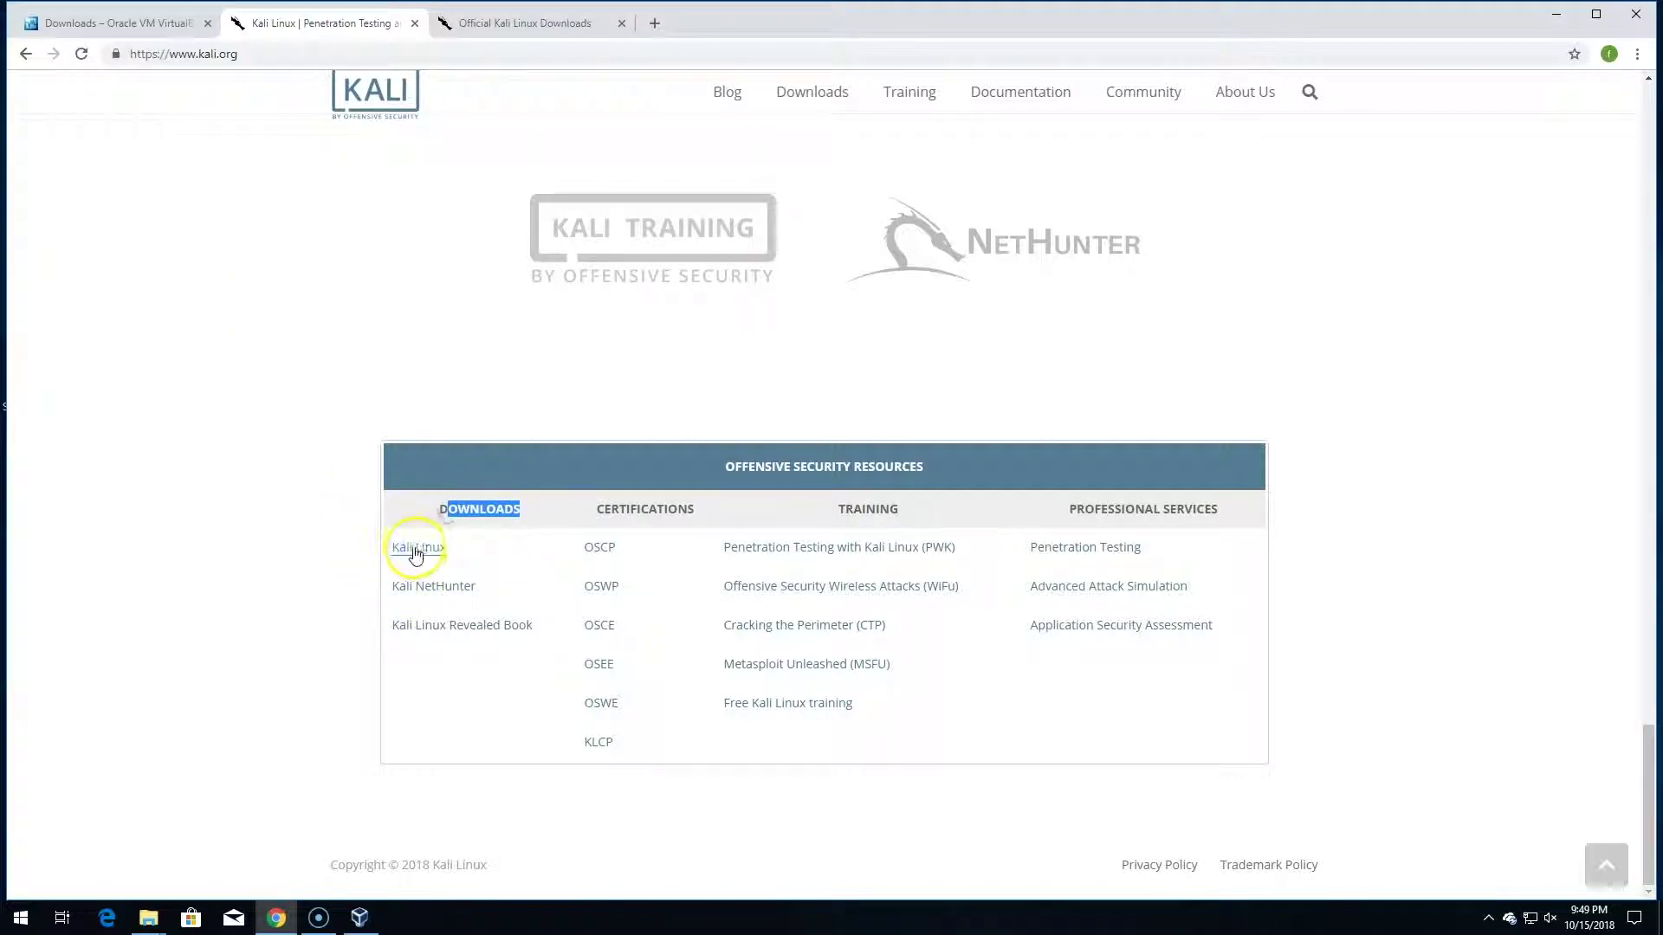
Show the Official Kali Linux Downloads tab, scrolled to the 2018.3a image table.
{"action": "left_click", "coordinate": [529, 26]}
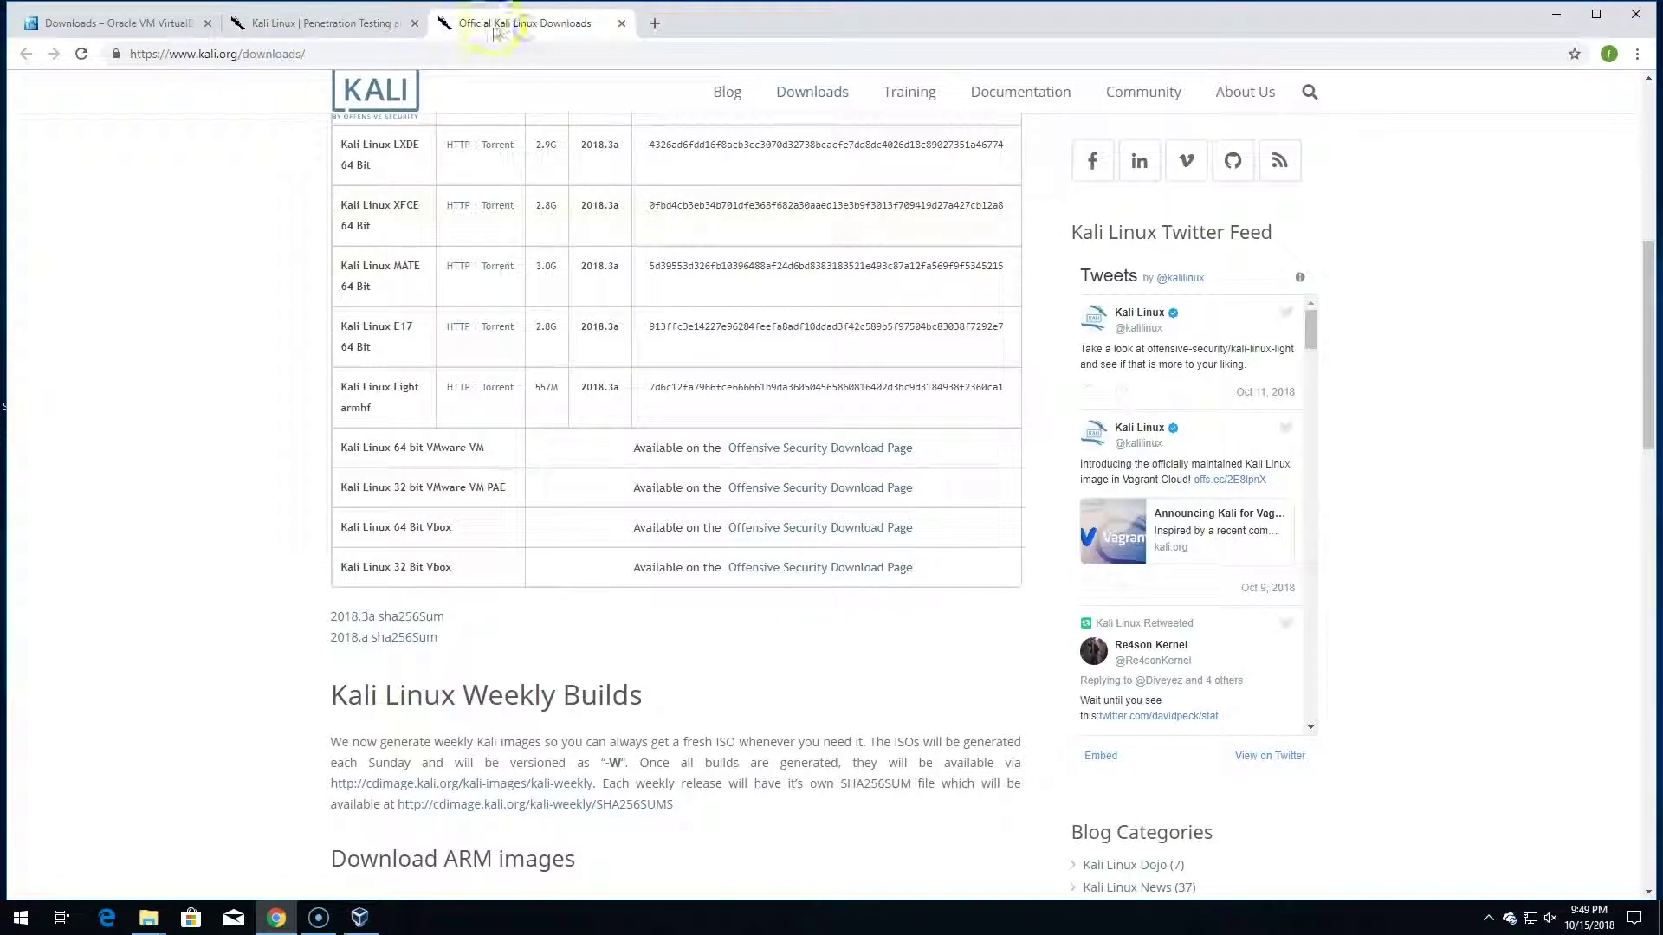
{"action": "scroll", "coordinate": [204, 249], "scroll_direction": "up", "scroll_amount": 8}
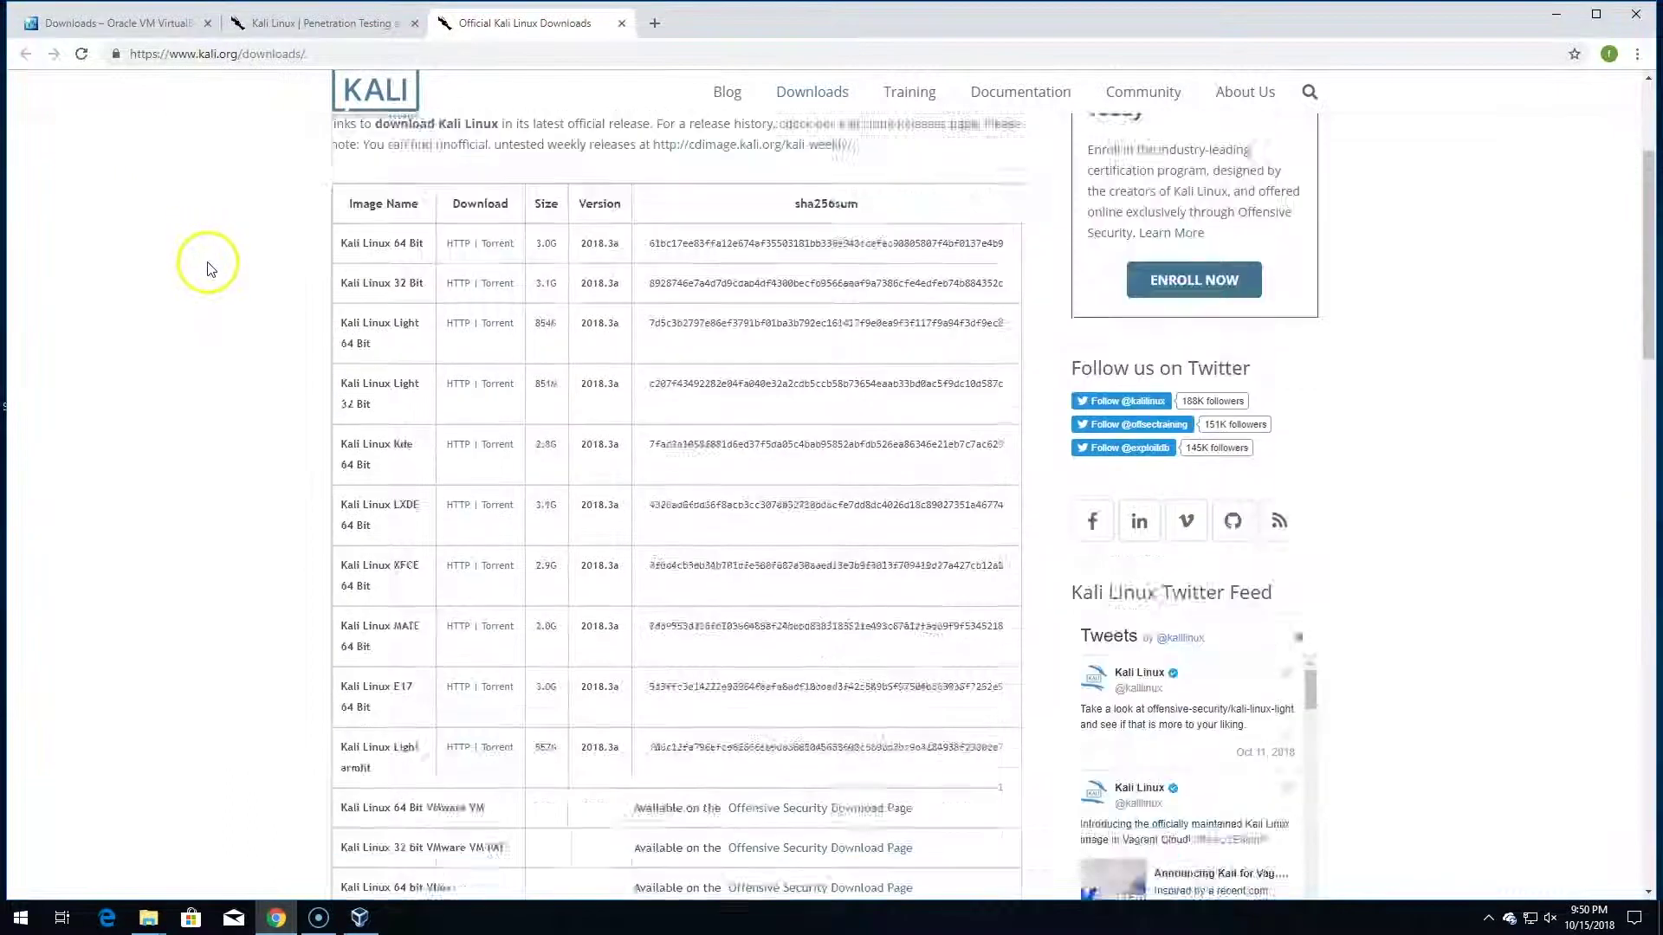
{"action": "scroll", "coordinate": [207, 273], "scroll_direction": "down", "scroll_amount": 7}
{"action": "scroll", "coordinate": [234, 364], "scroll_direction": "down", "scroll_amount": 1}
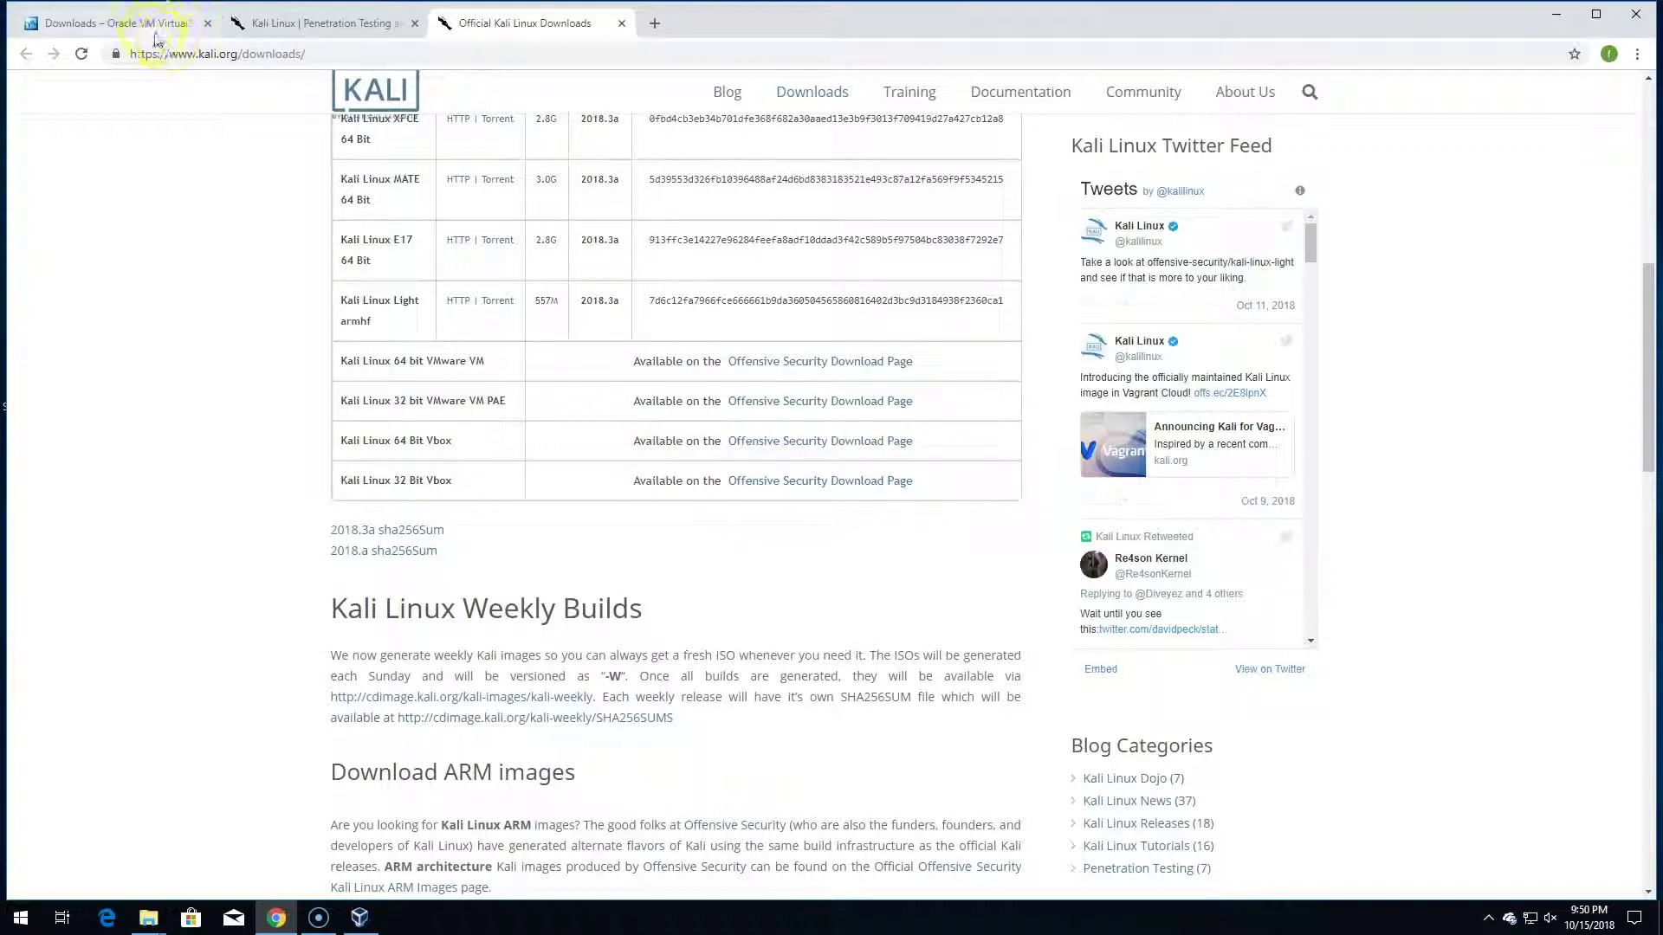
Follow the Offensive Security download page link beside the Kali Linux 64 Bit Vbox row.
{"action": "mouse_move", "coordinate": [454, 441]}
{"action": "left_mouse_down"}
{"action": "mouse_move", "coordinate": [344, 441]}
{"action": "mouse_move", "coordinate": [445, 438]}
{"action": "left_mouse_up"}
{"action": "left_click", "coordinate": [709, 443]}
{"action": "left_click", "coordinate": [773, 440]}
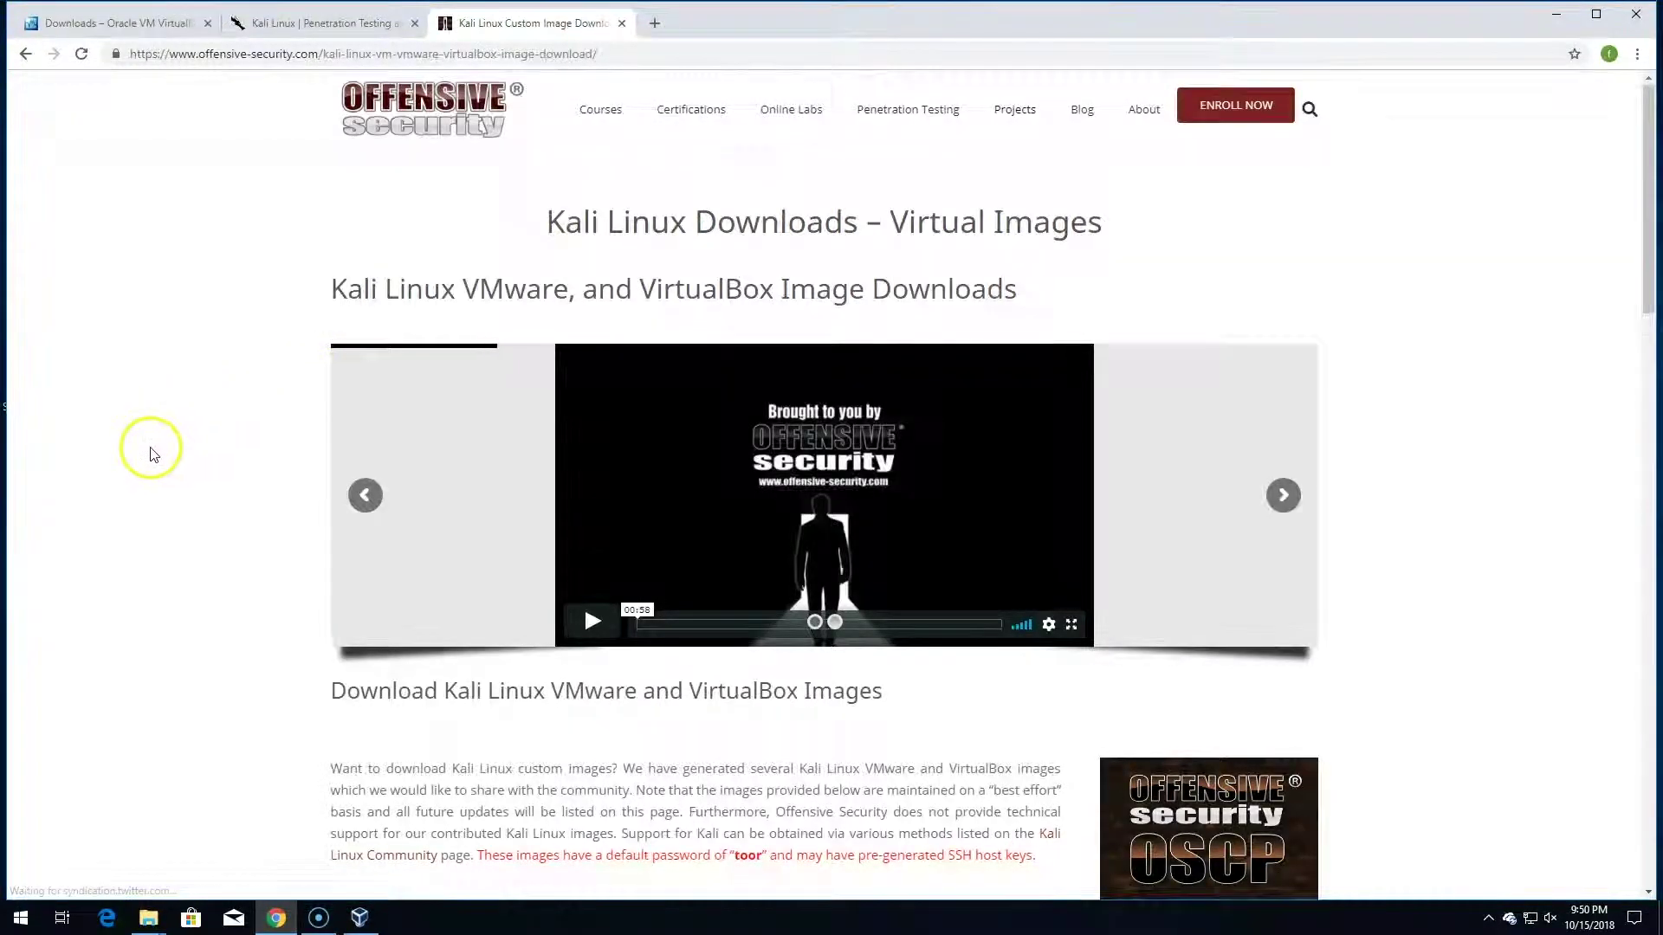
Show the Kali Linux VirtualBox Images tab listing the 2018.3 64-bit and 32-bit OVAs.
{"action": "scroll", "coordinate": [152, 446], "scroll_direction": "down", "scroll_amount": 4}
{"action": "scroll", "coordinate": [152, 449], "scroll_direction": "down", "scroll_amount": 4}
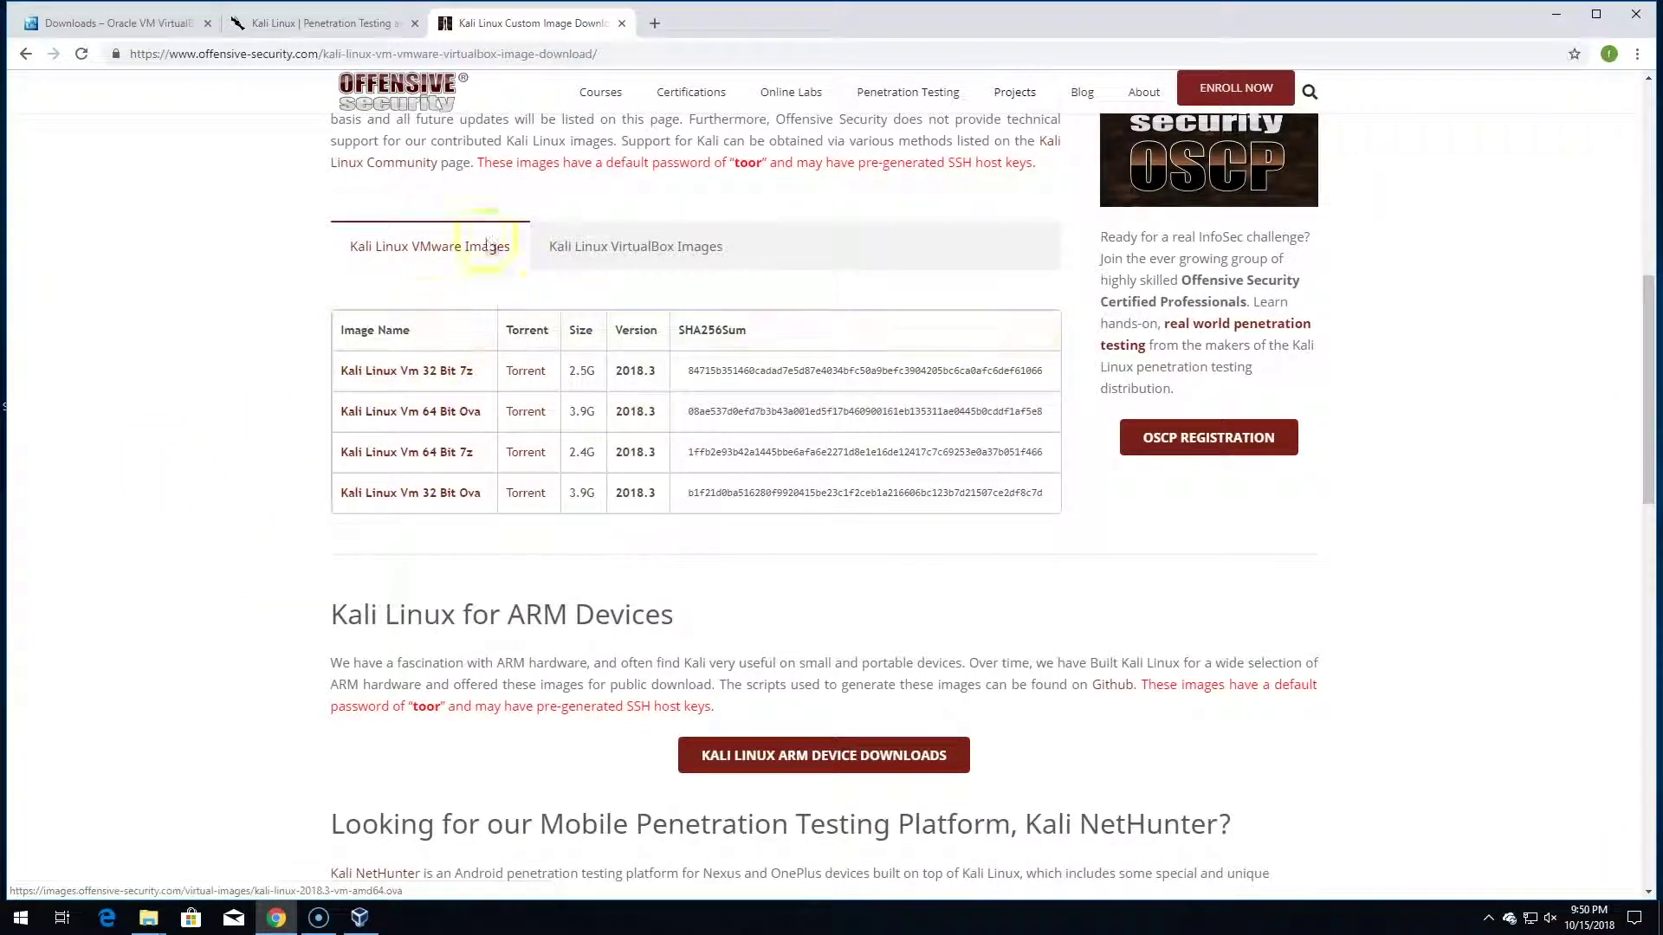
{"action": "left_click_drag", "start_coordinate": [413, 251], "coordinate": [482, 251]}
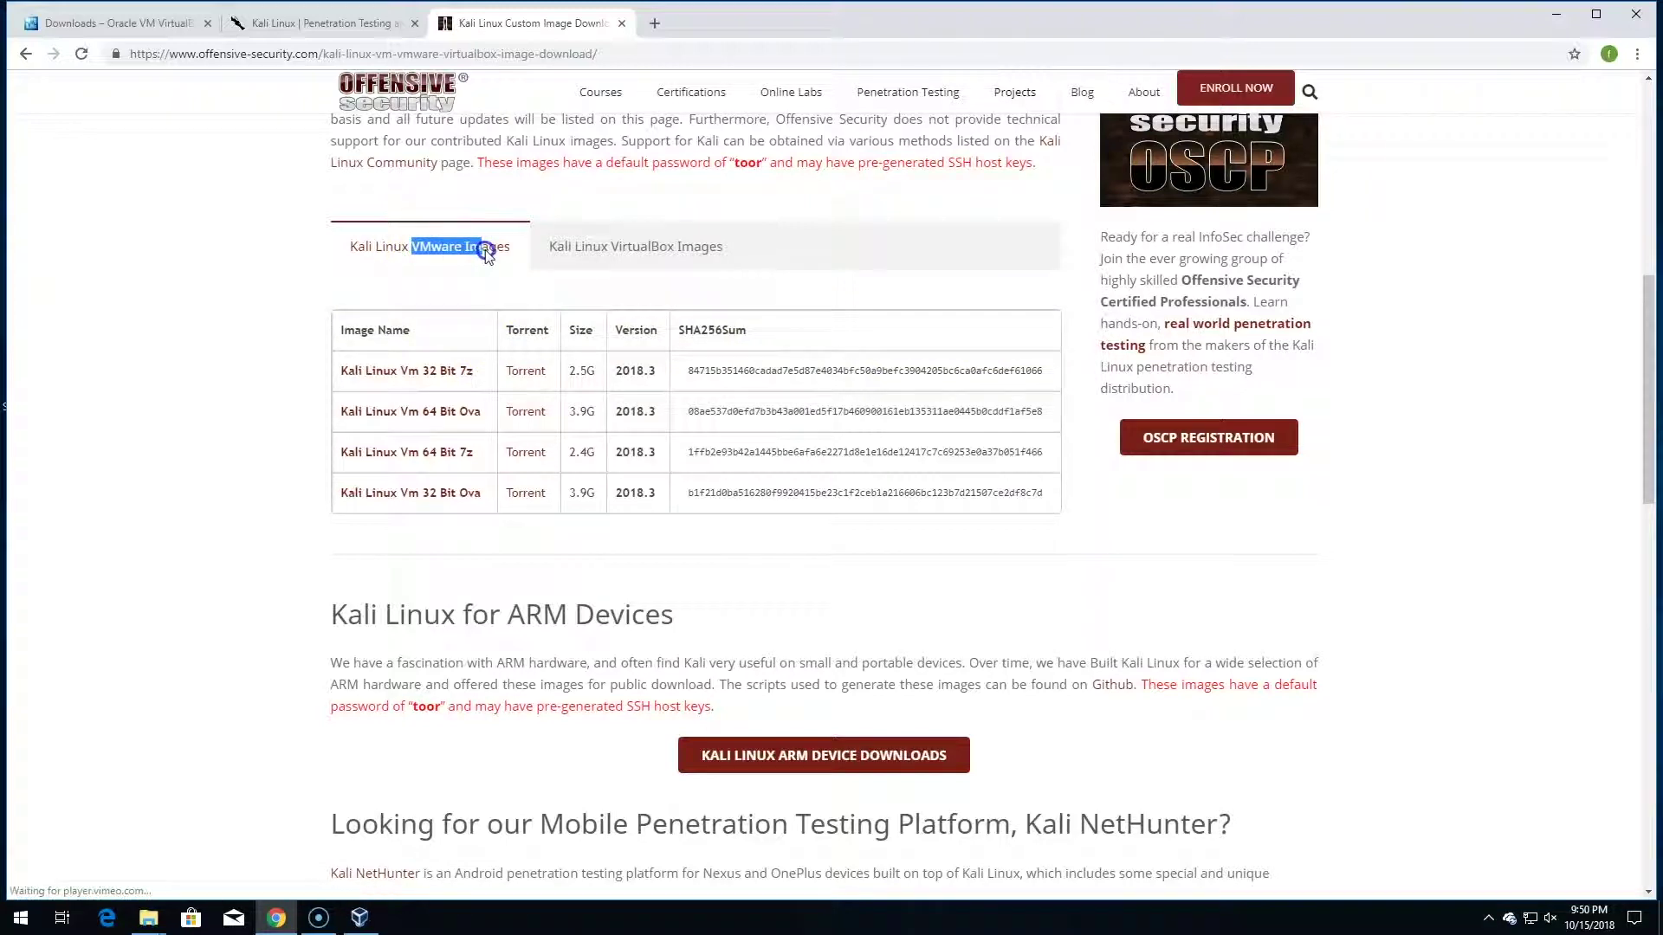
{"action": "left_click", "coordinate": [673, 256]}
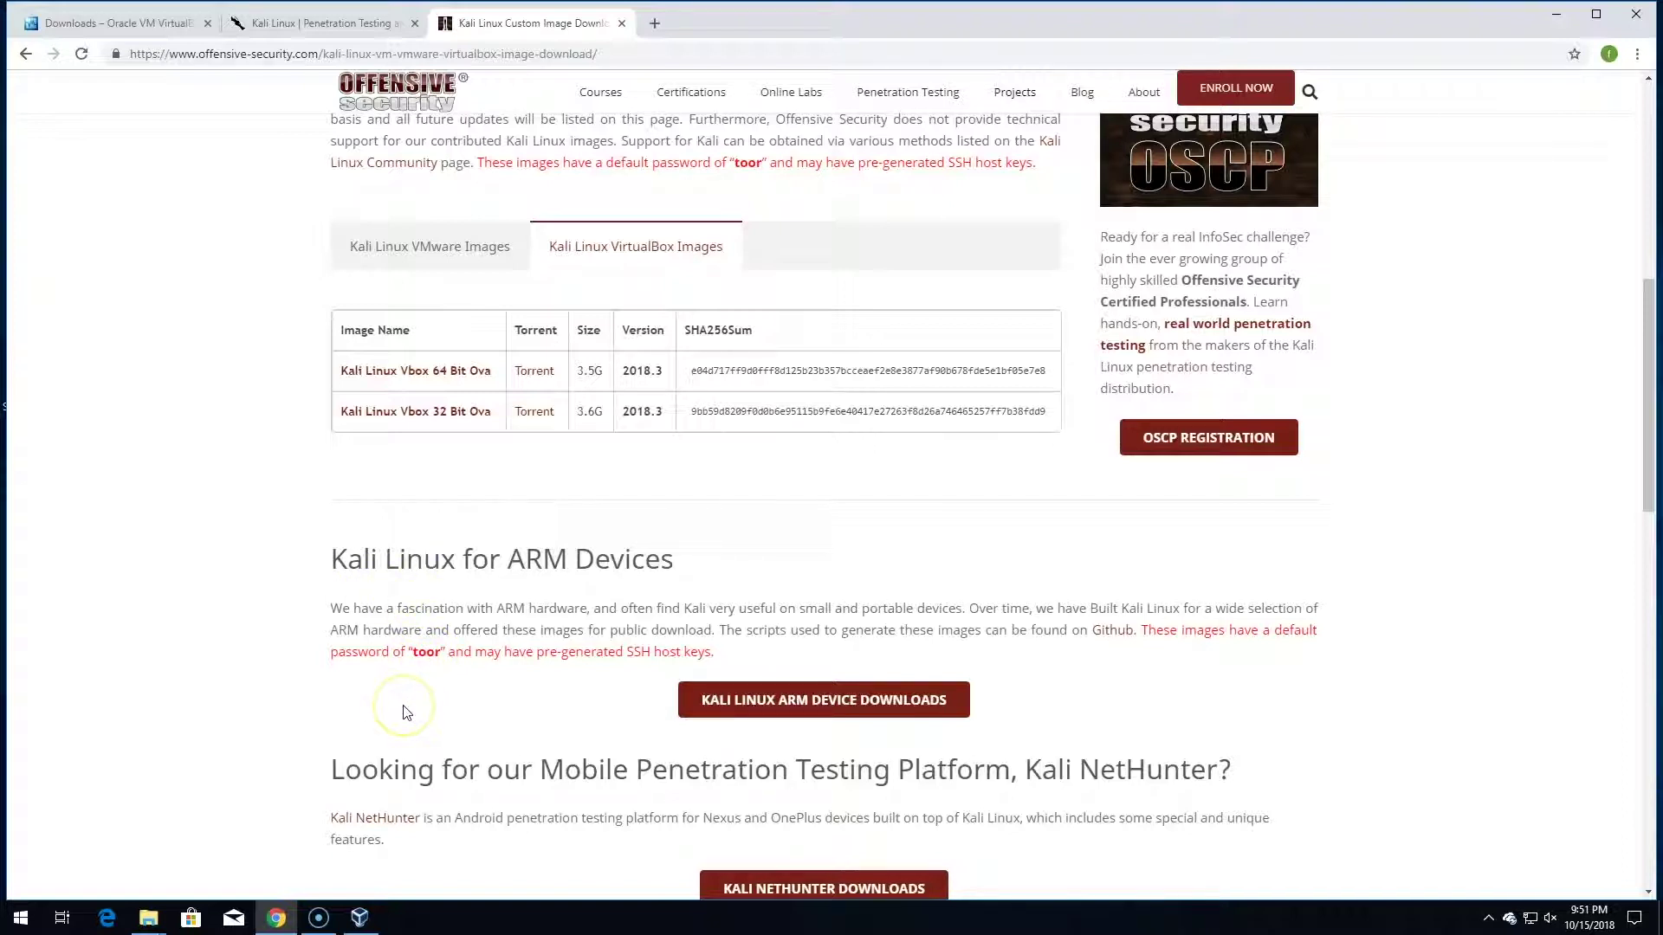
{"action": "left_click", "coordinate": [359, 916]}
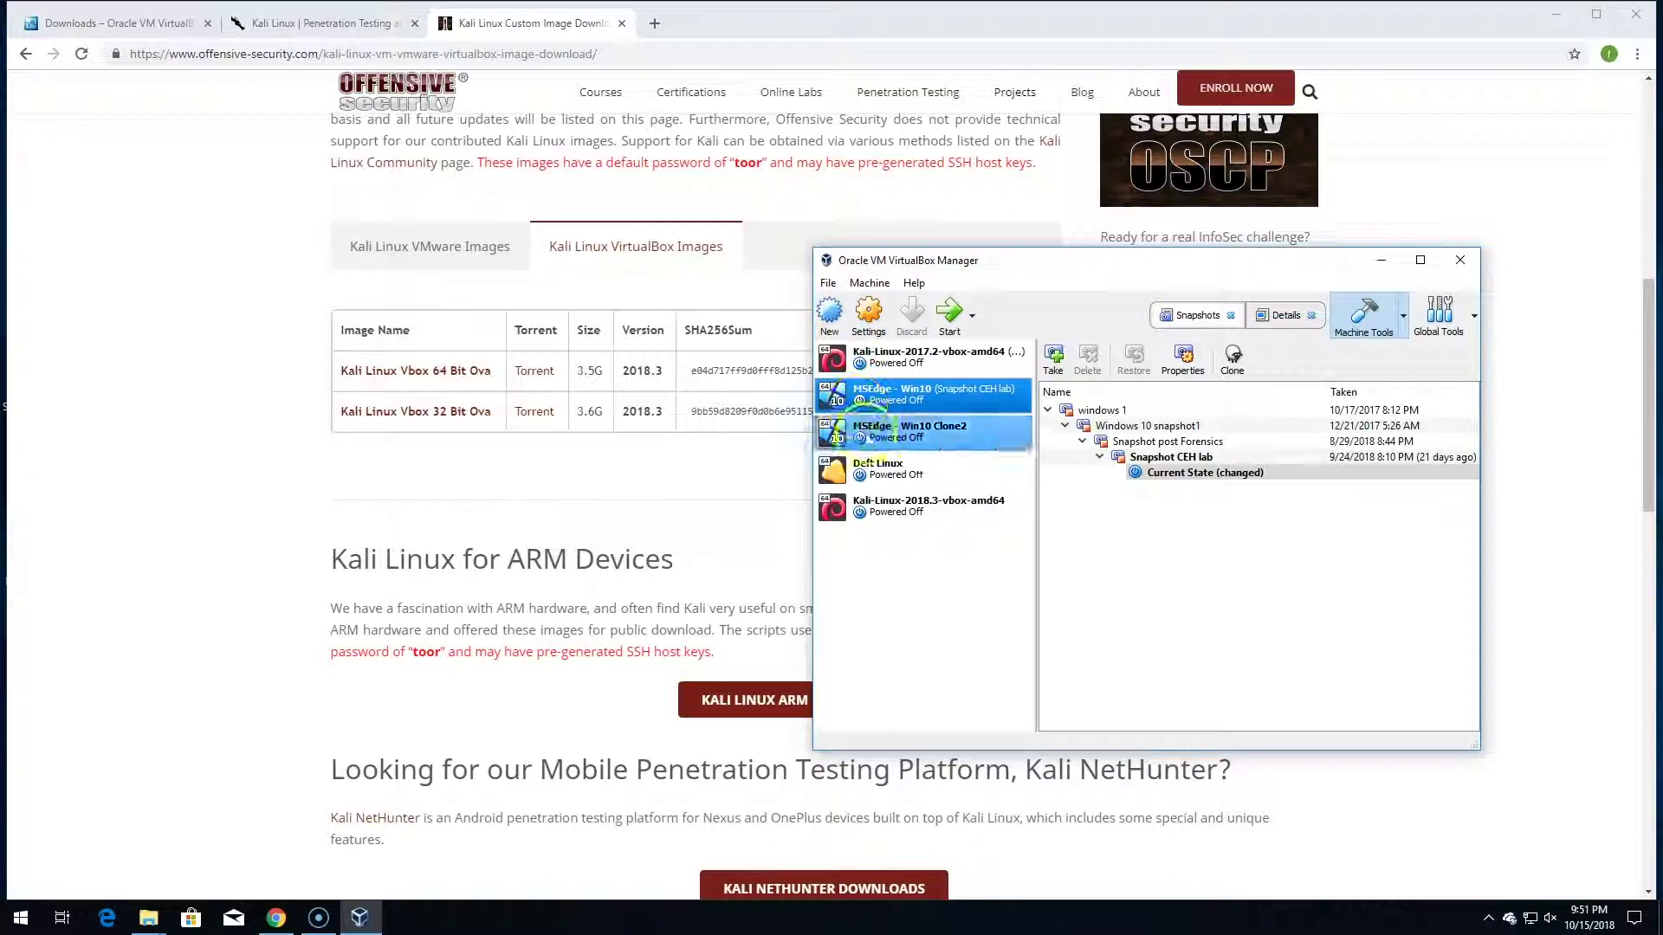
{"action": "left_click", "coordinate": [878, 509]}
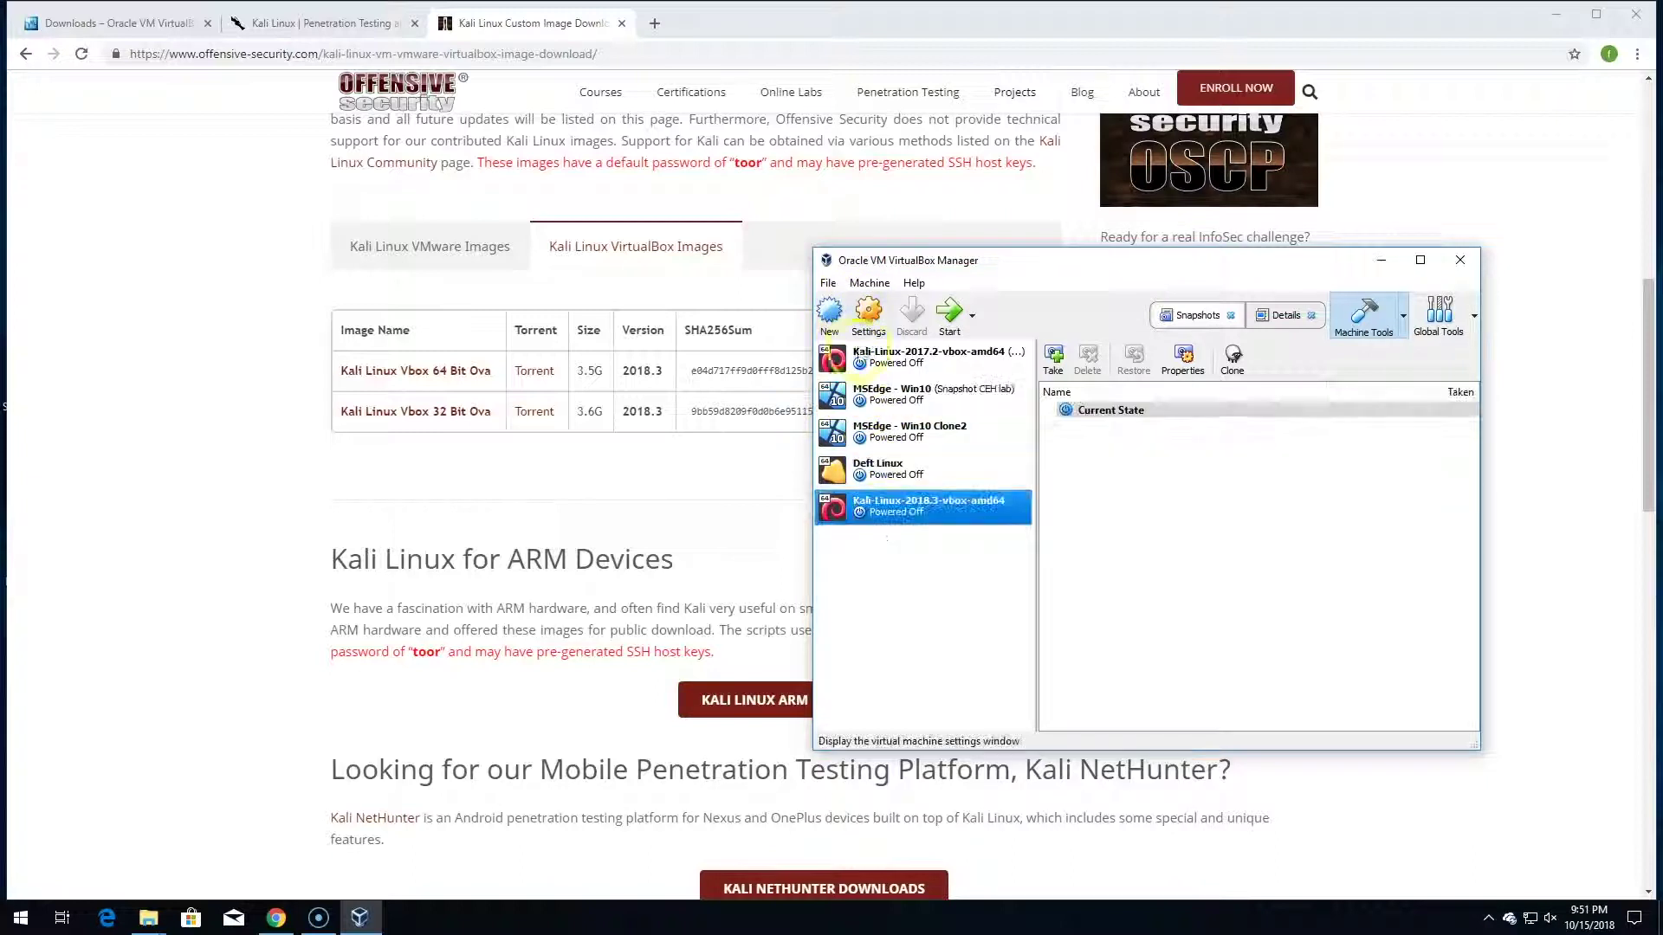
{"action": "left_click", "coordinate": [870, 317]}
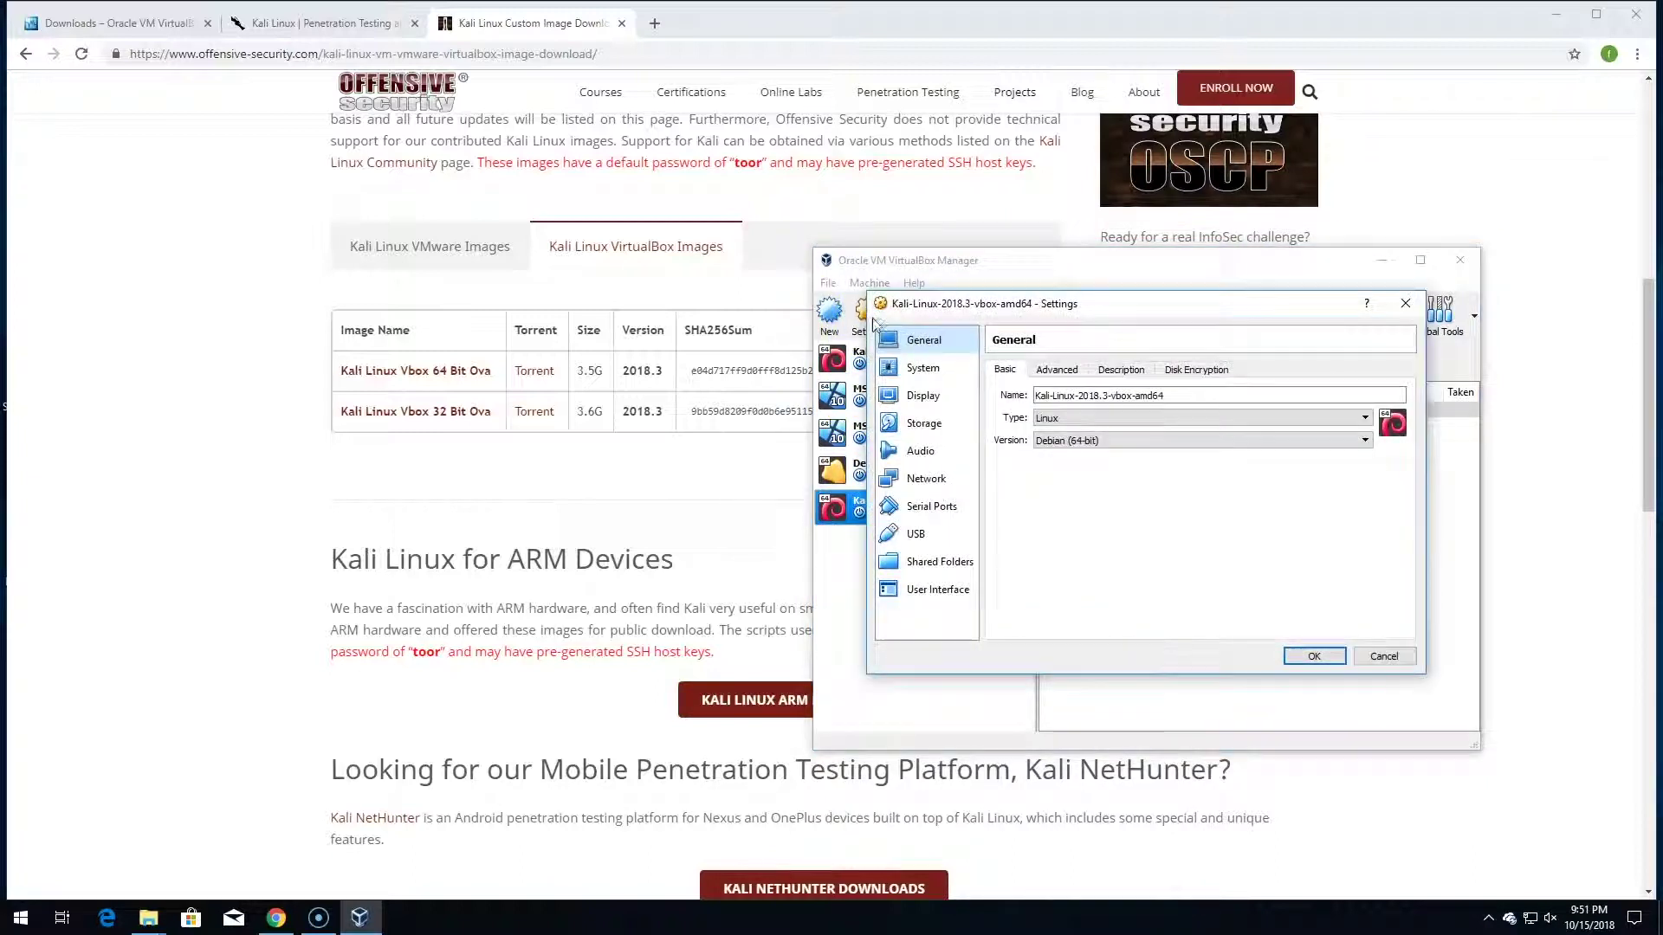
{"action": "left_click", "coordinate": [918, 478]}
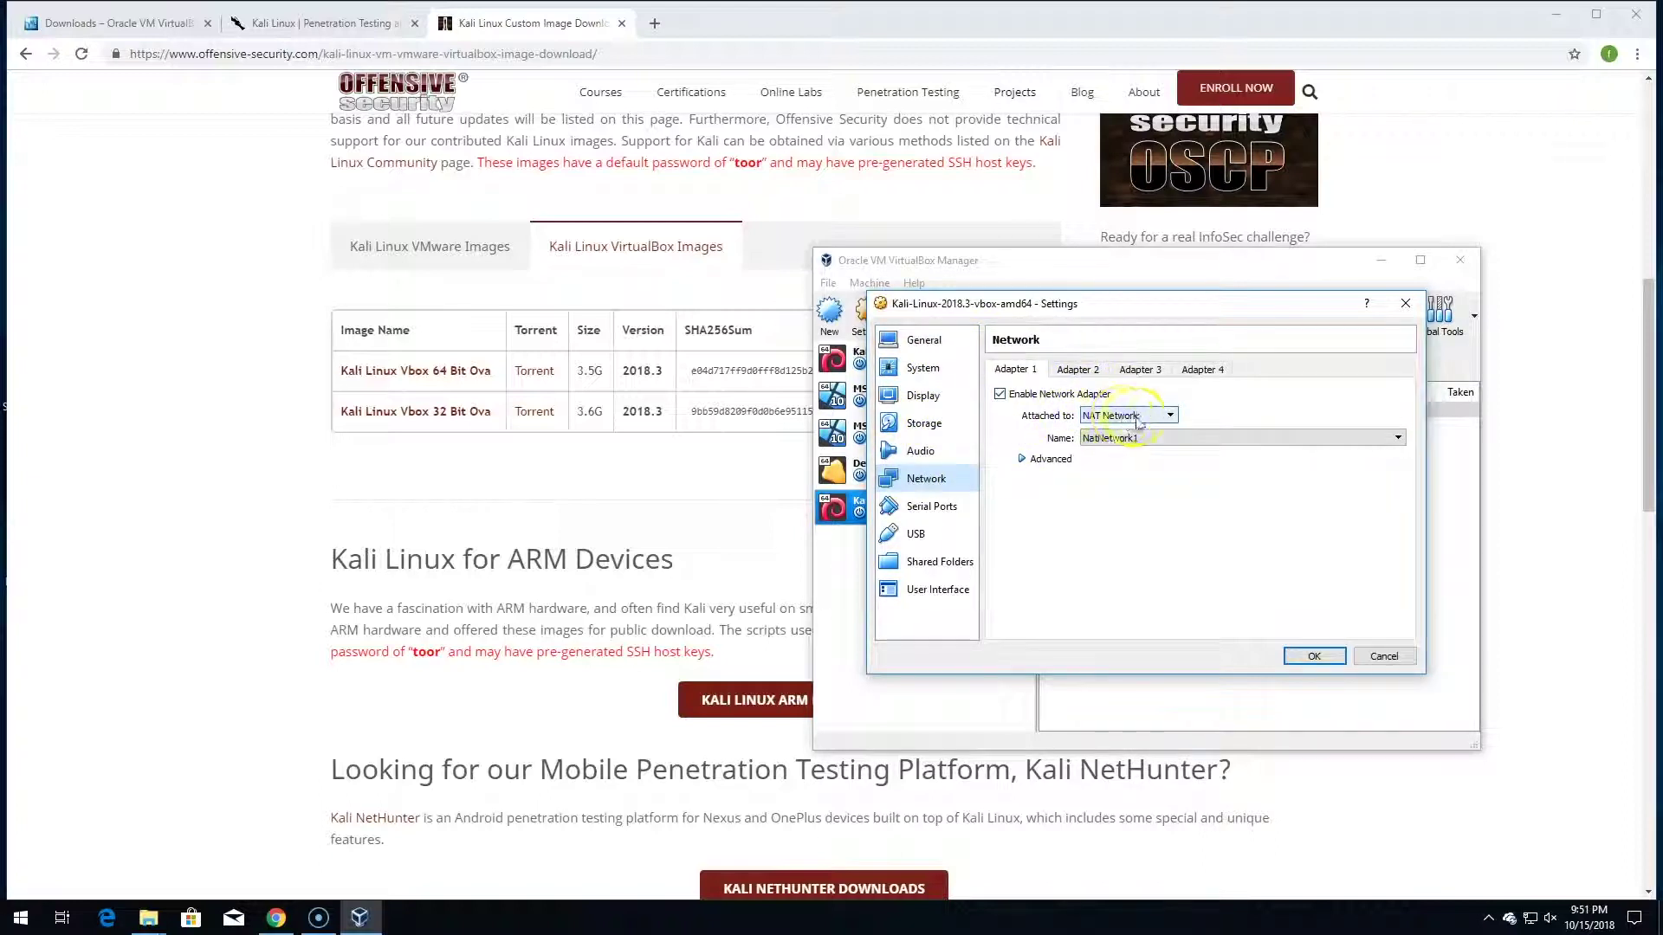
{"action": "left_click", "coordinate": [1343, 440]}
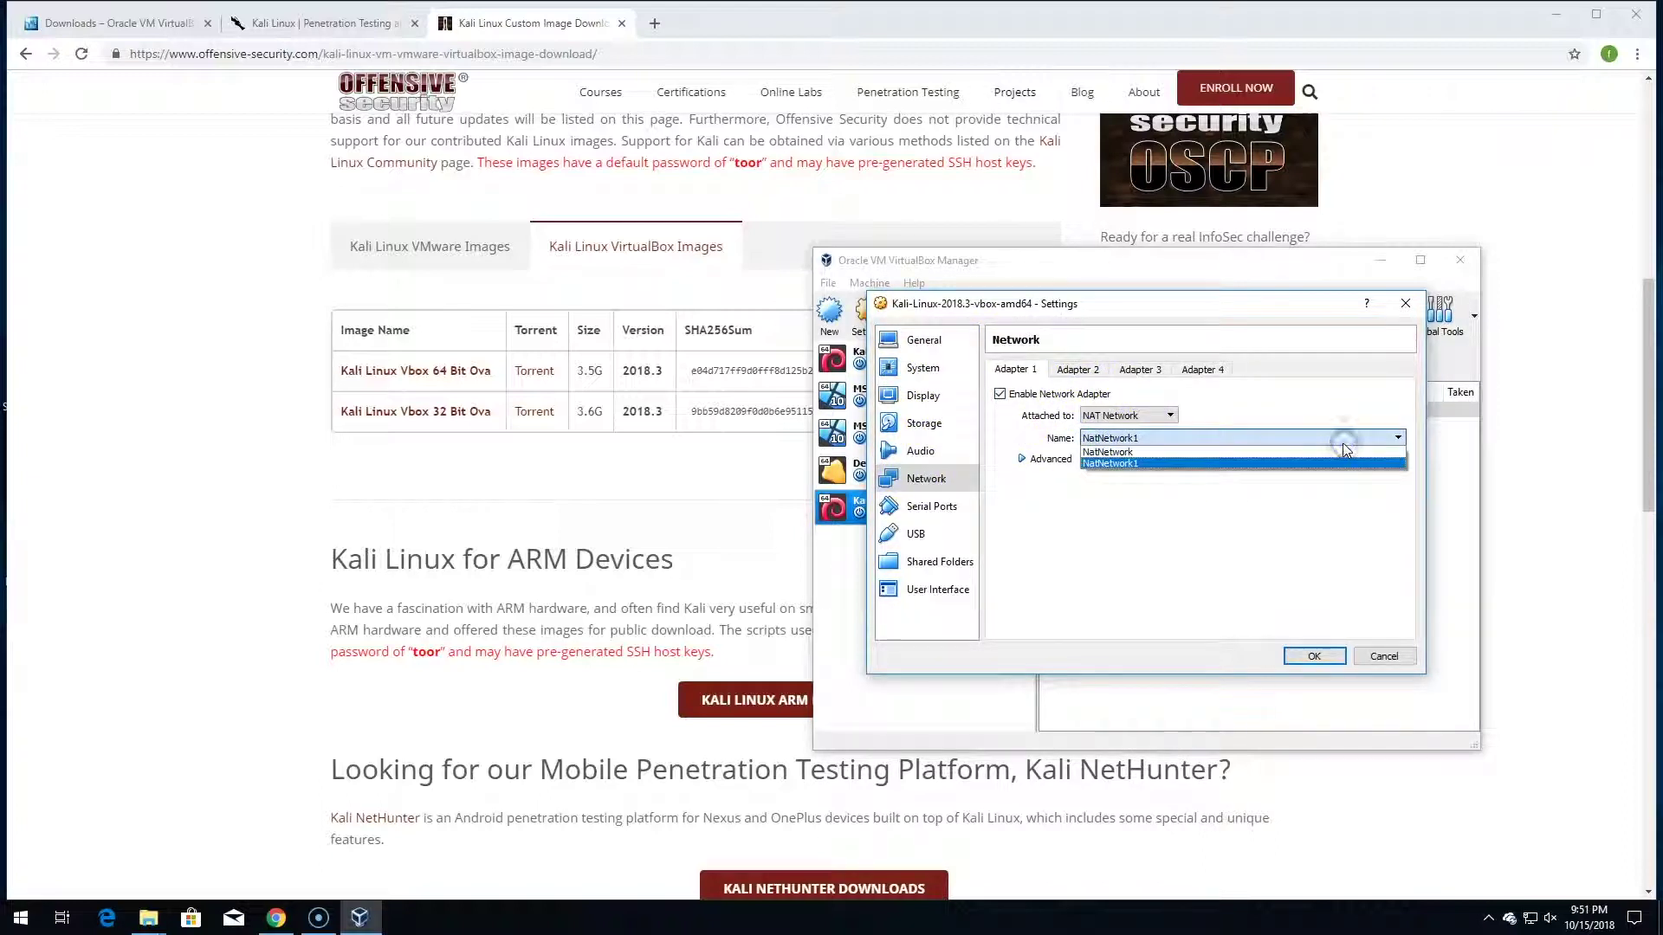
{"action": "left_click", "coordinate": [1165, 451]}
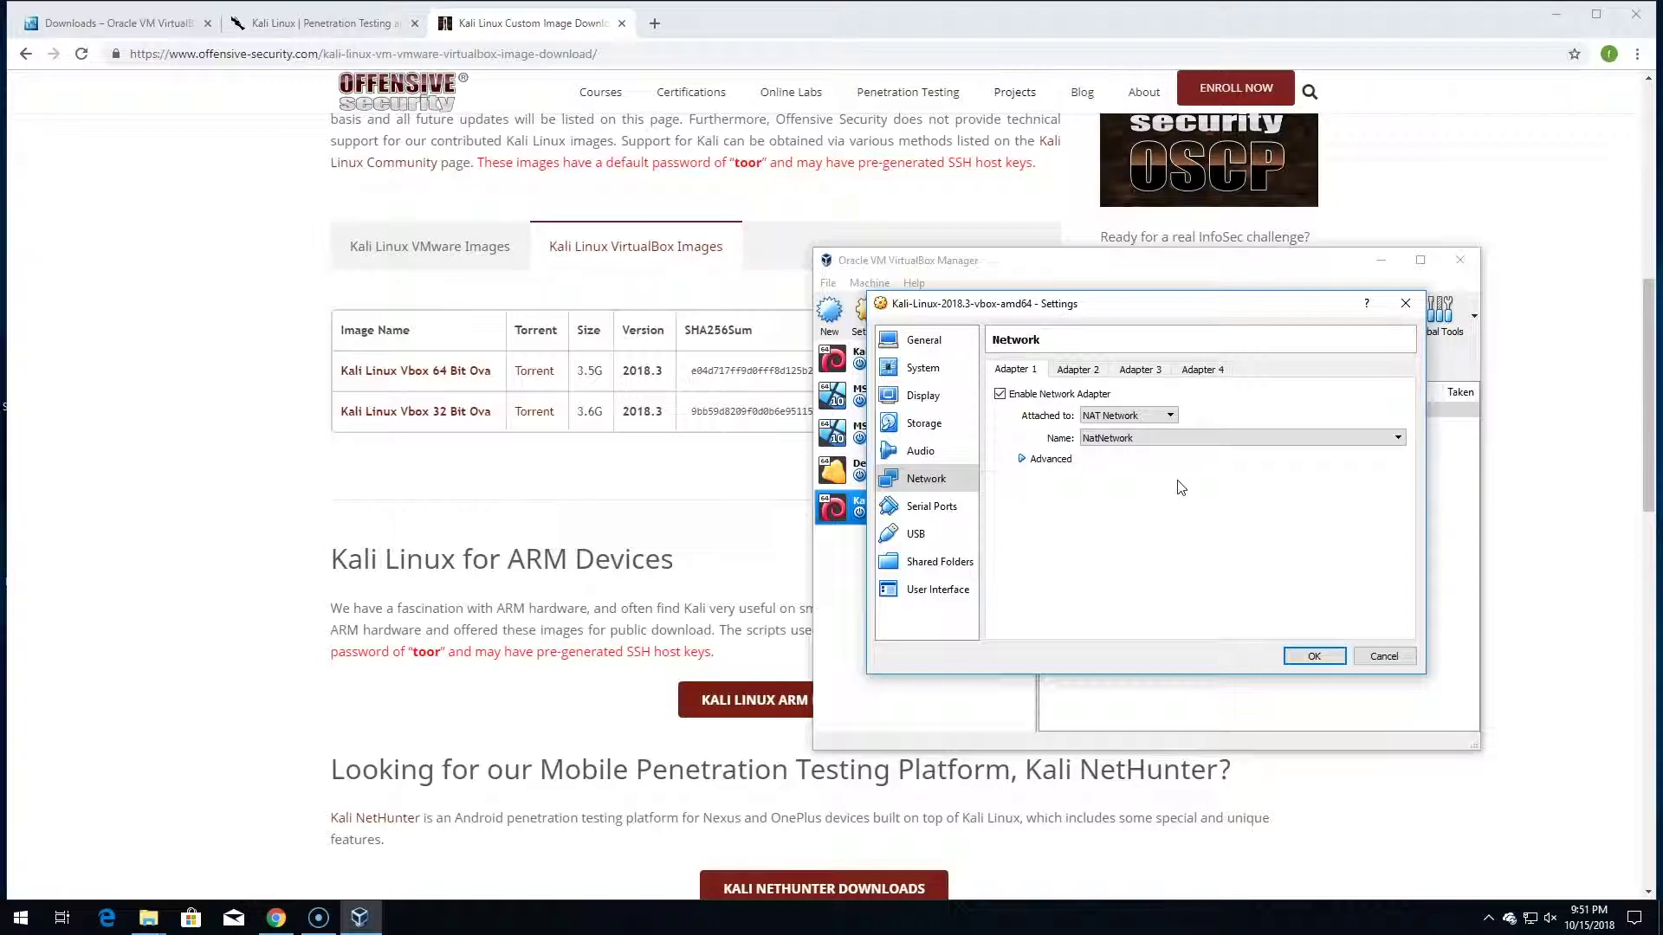
{"action": "left_click", "coordinate": [1382, 658]}
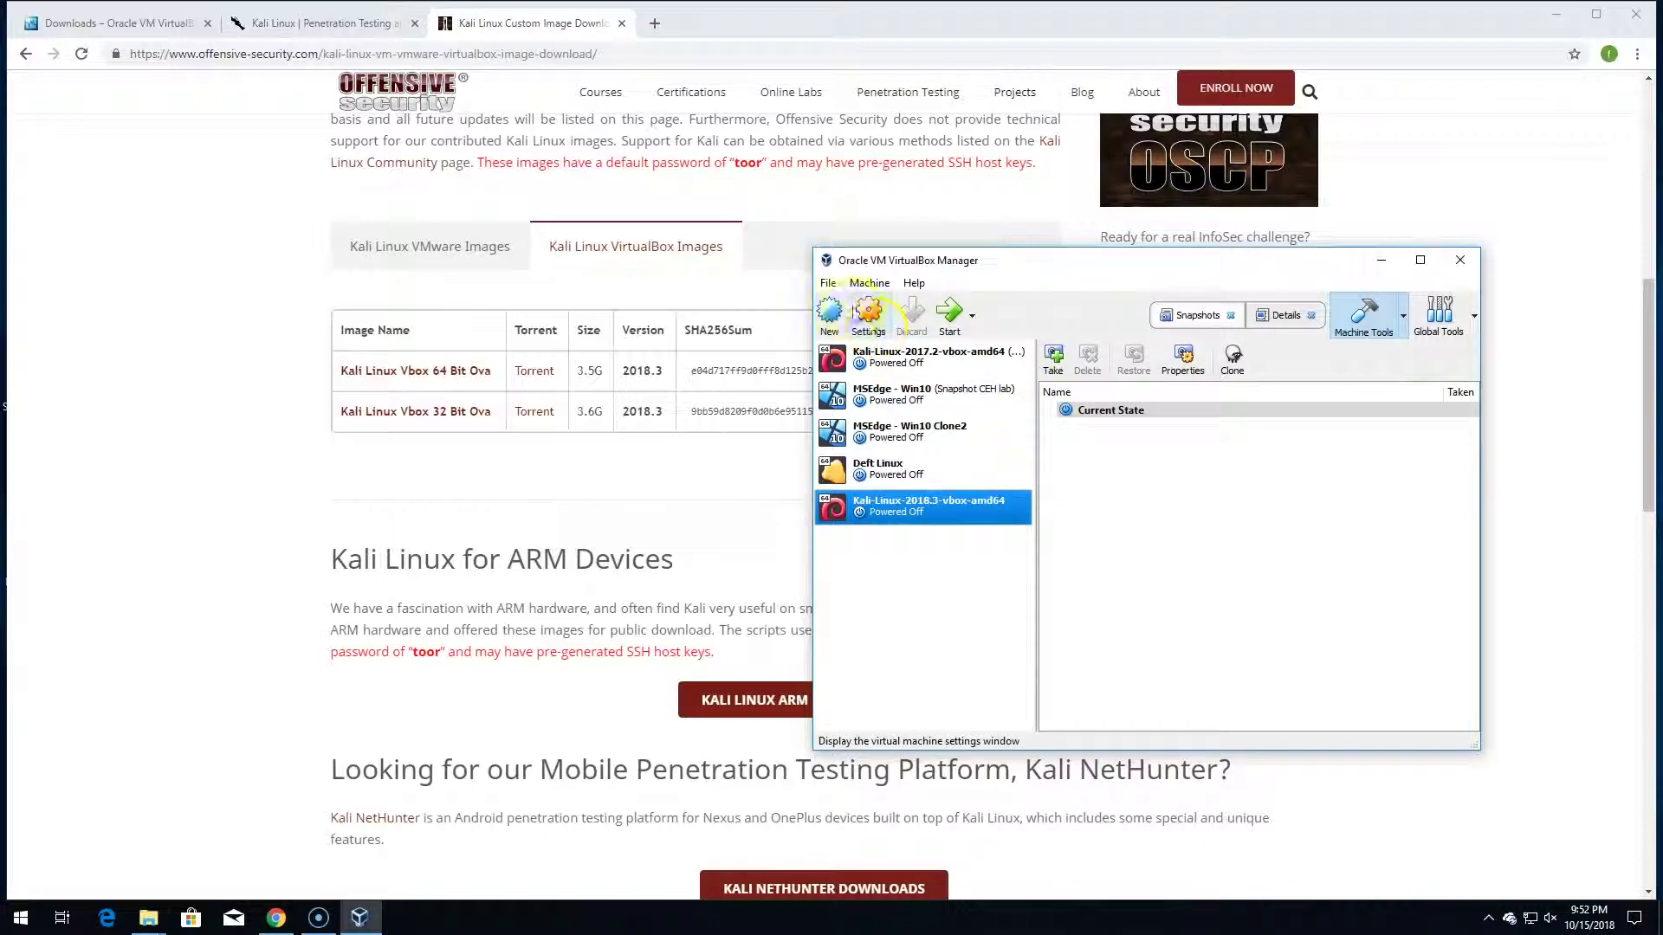
{"action": "left_click", "coordinate": [869, 330]}
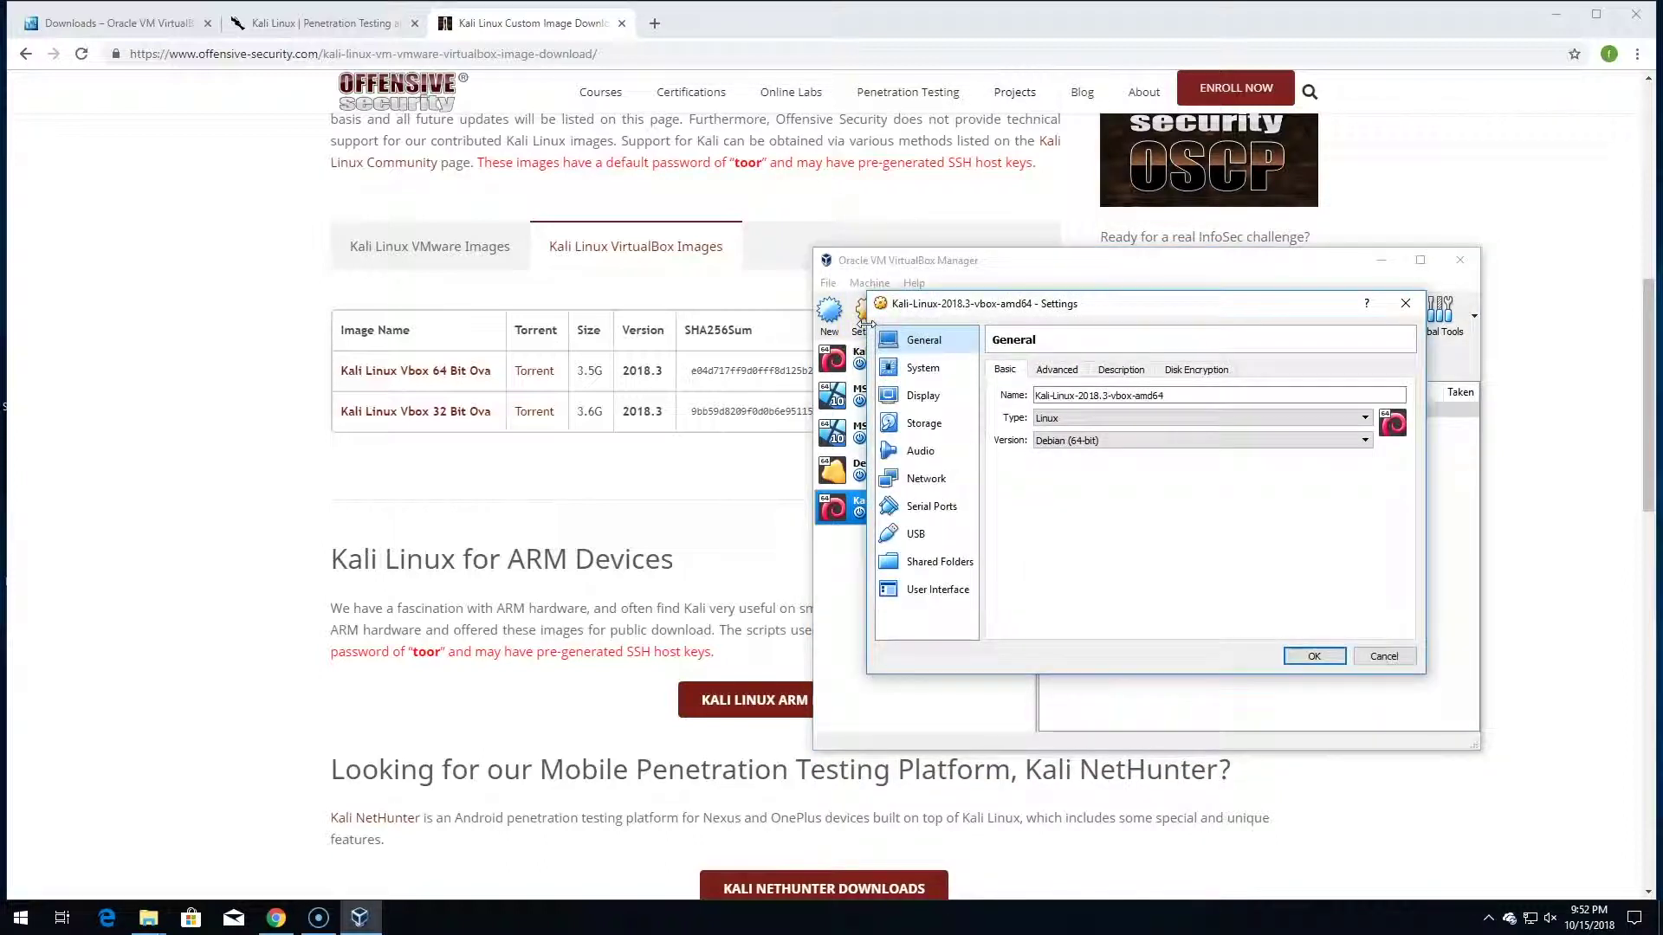
{"action": "left_click", "coordinate": [1412, 309]}
{"action": "left_click", "coordinate": [828, 284]}
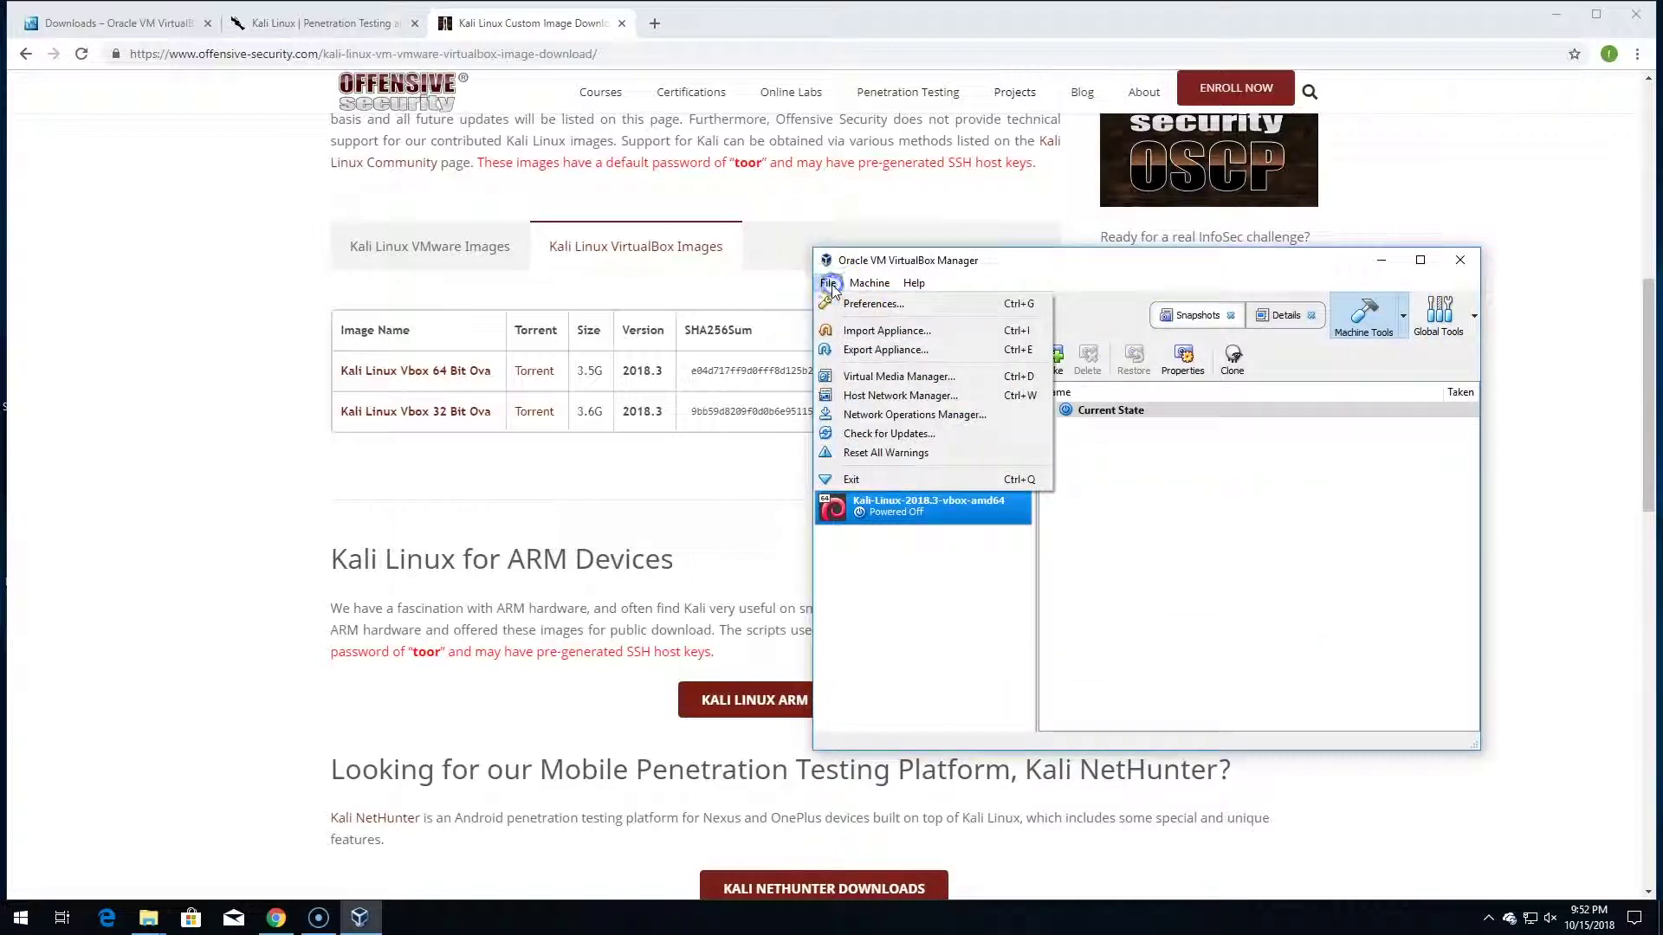
{"action": "left_click", "coordinate": [850, 312]}
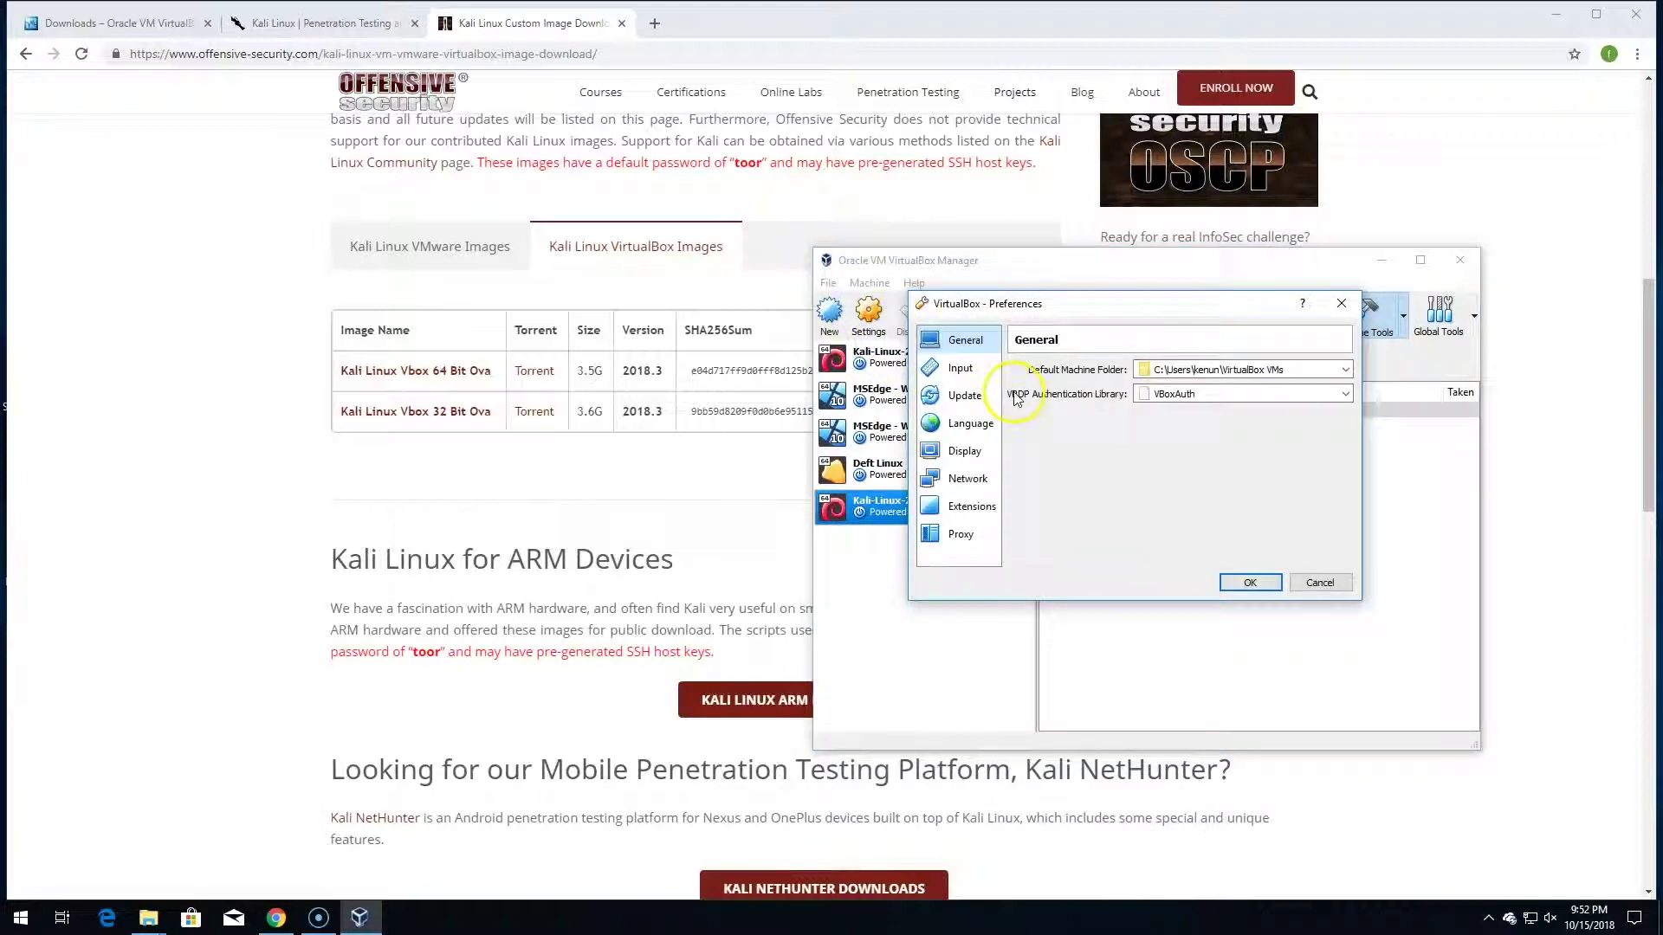
{"action": "left_click", "coordinate": [968, 479]}
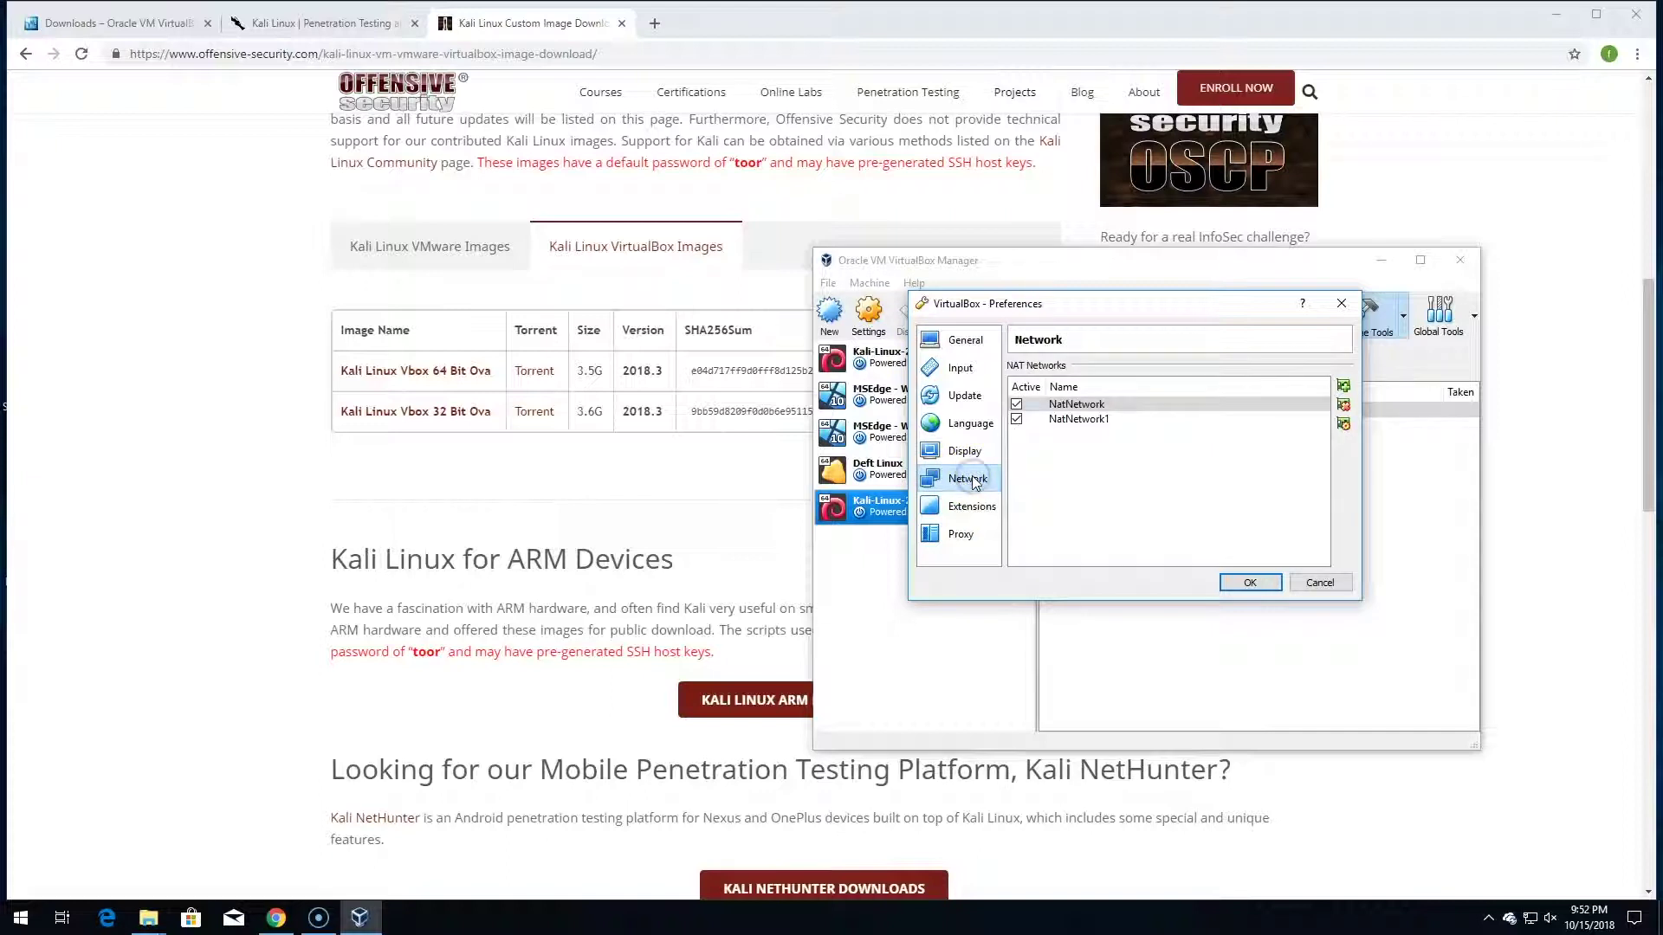
{"action": "left_click", "coordinate": [1081, 436]}
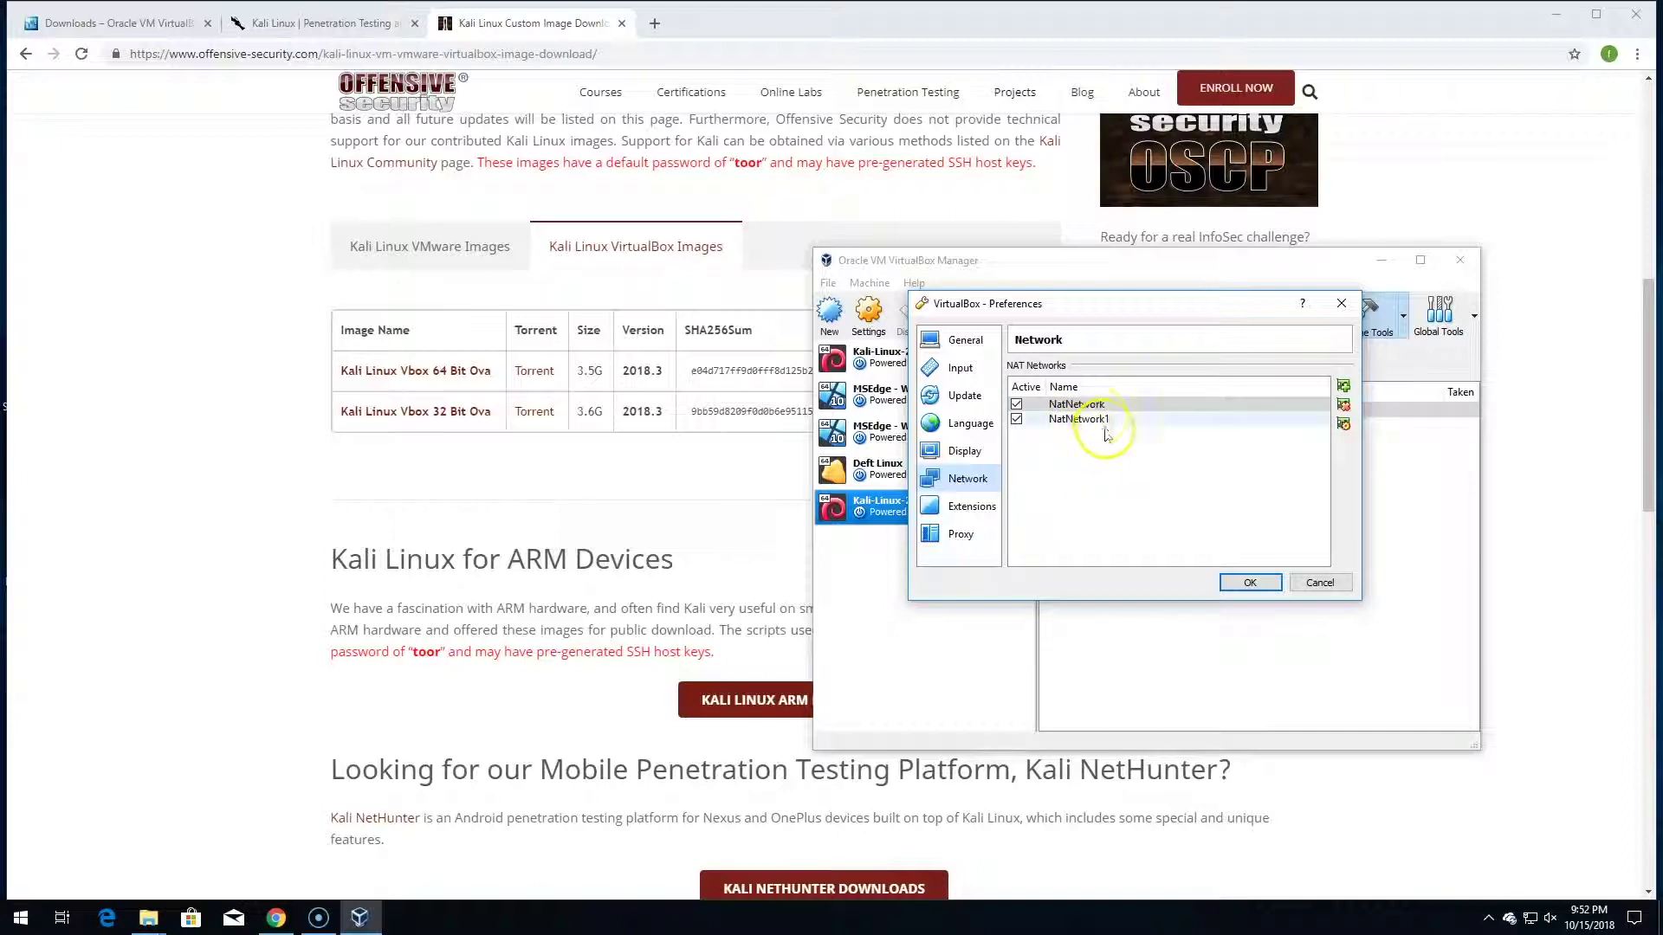
{"action": "left_click", "coordinate": [1130, 433]}
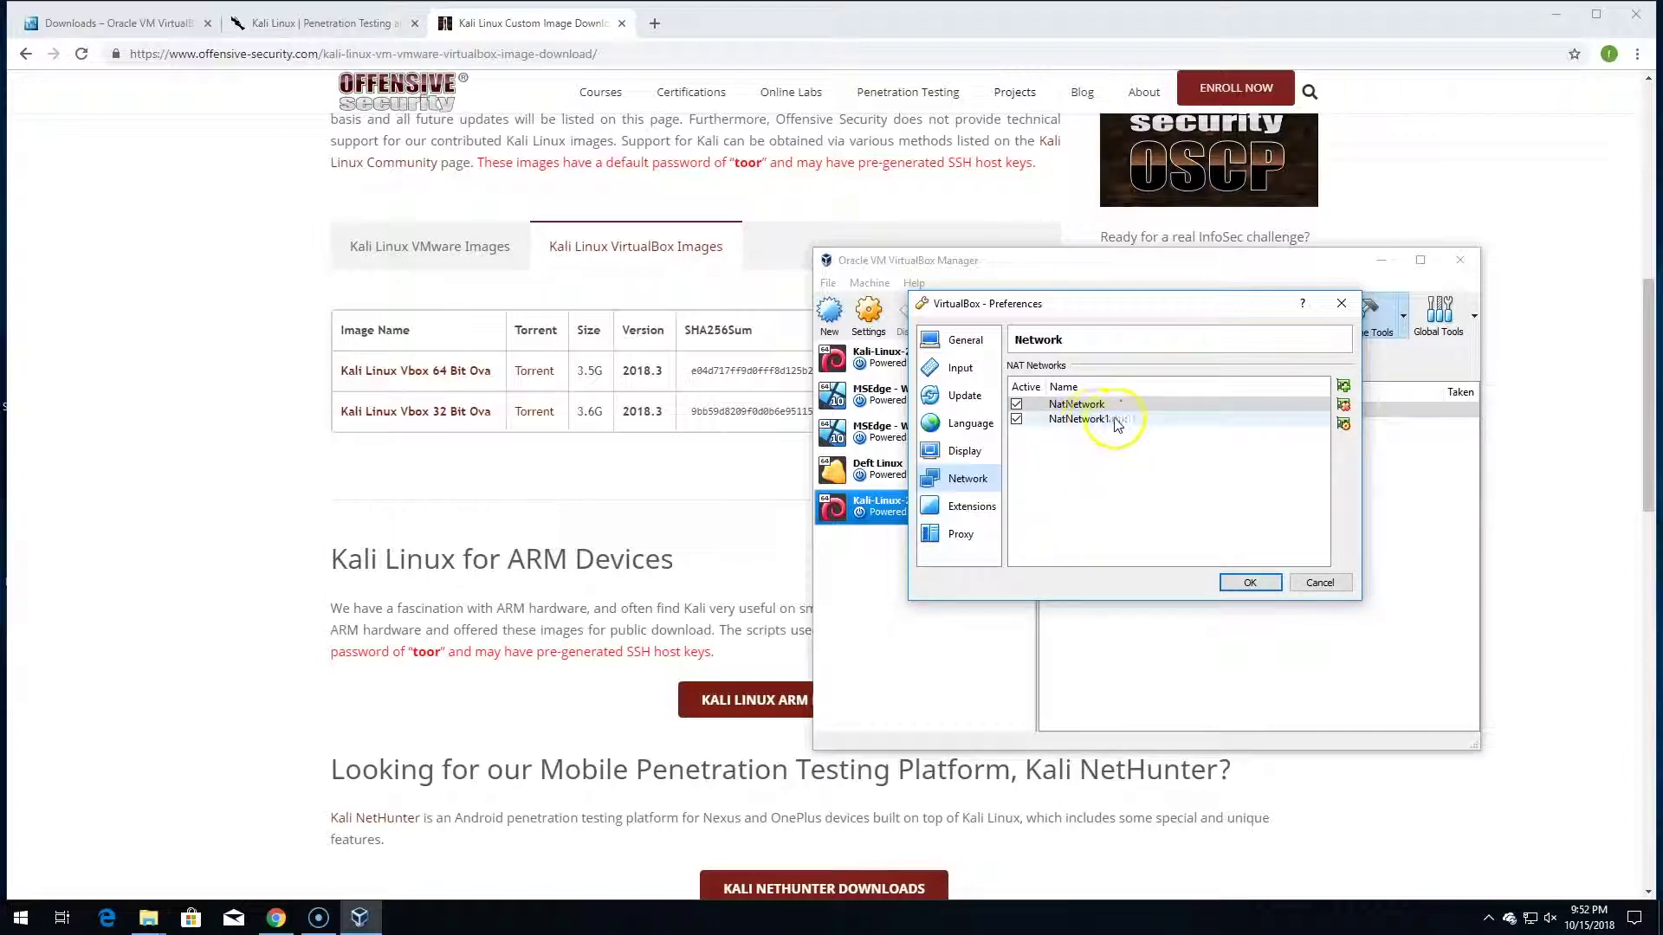
{"action": "left_click", "coordinate": [1078, 420]}
{"action": "mouse_move", "coordinate": [1080, 421]}
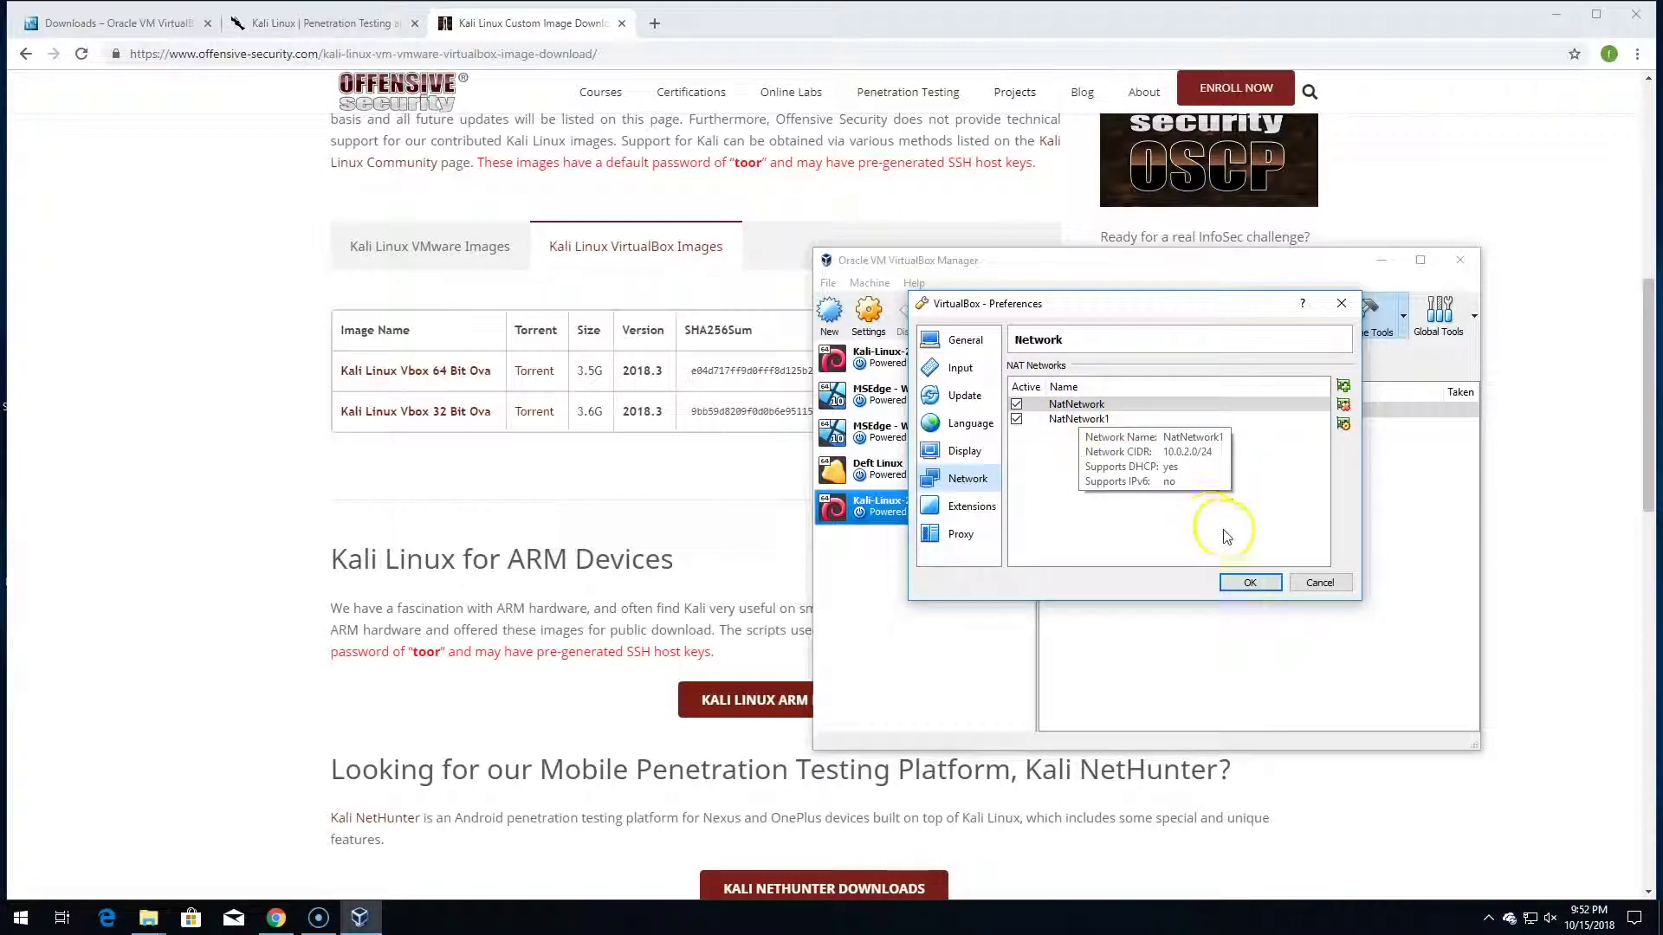
{"action": "left_click", "coordinate": [1250, 584]}
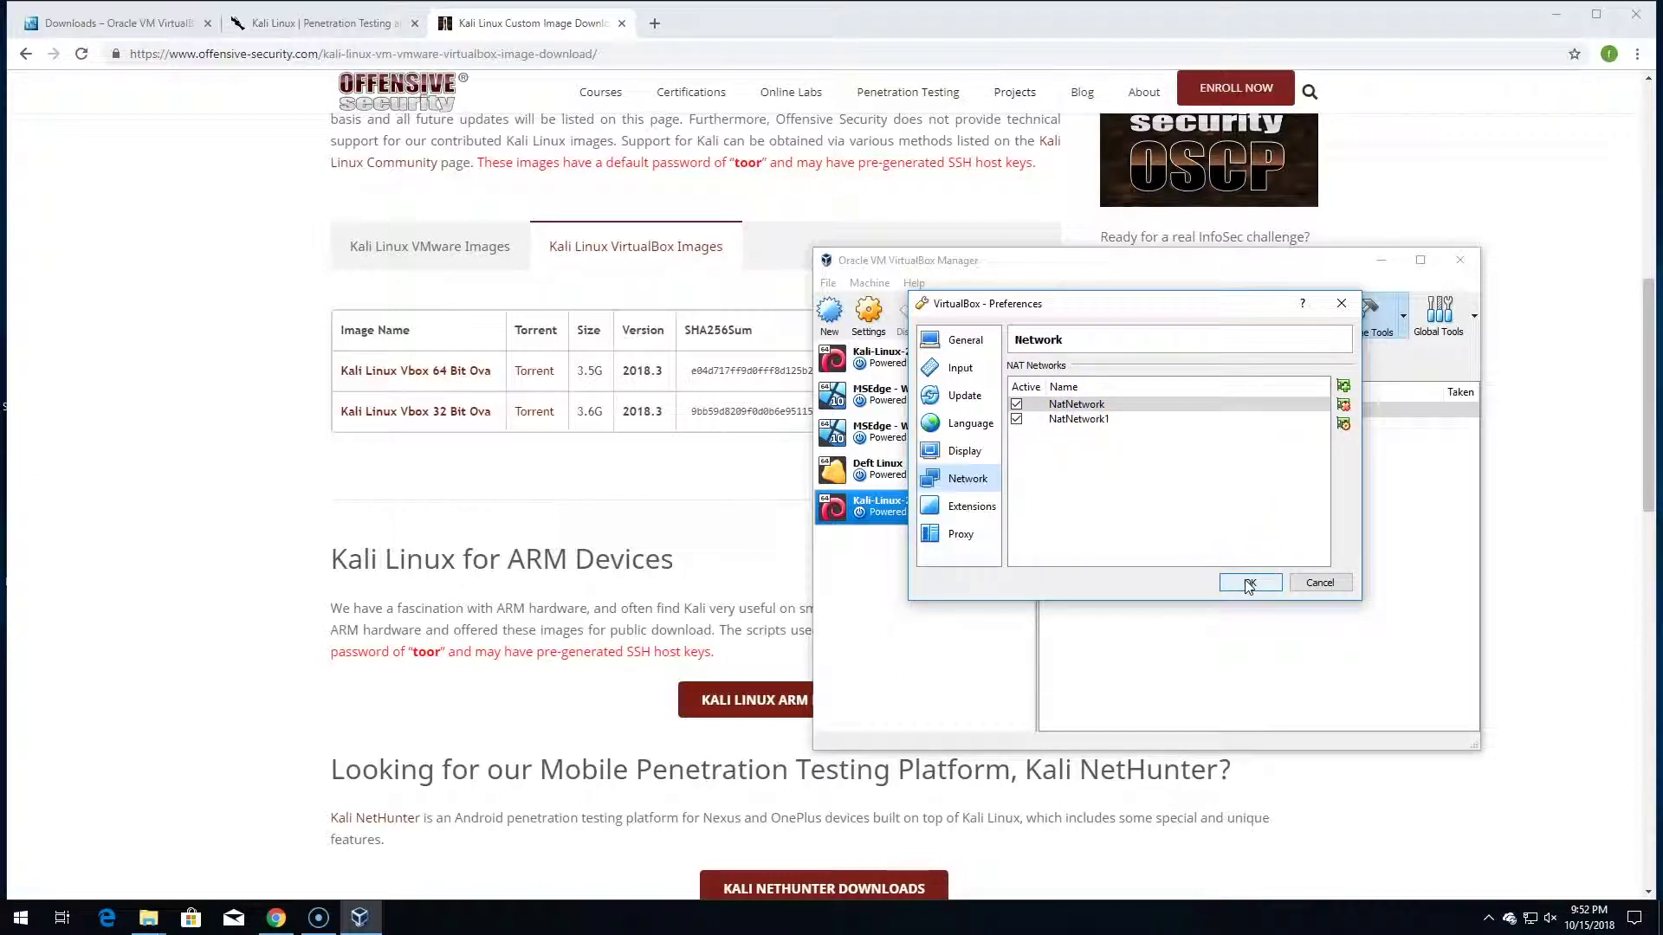
{"action": "left_click", "coordinate": [880, 511]}
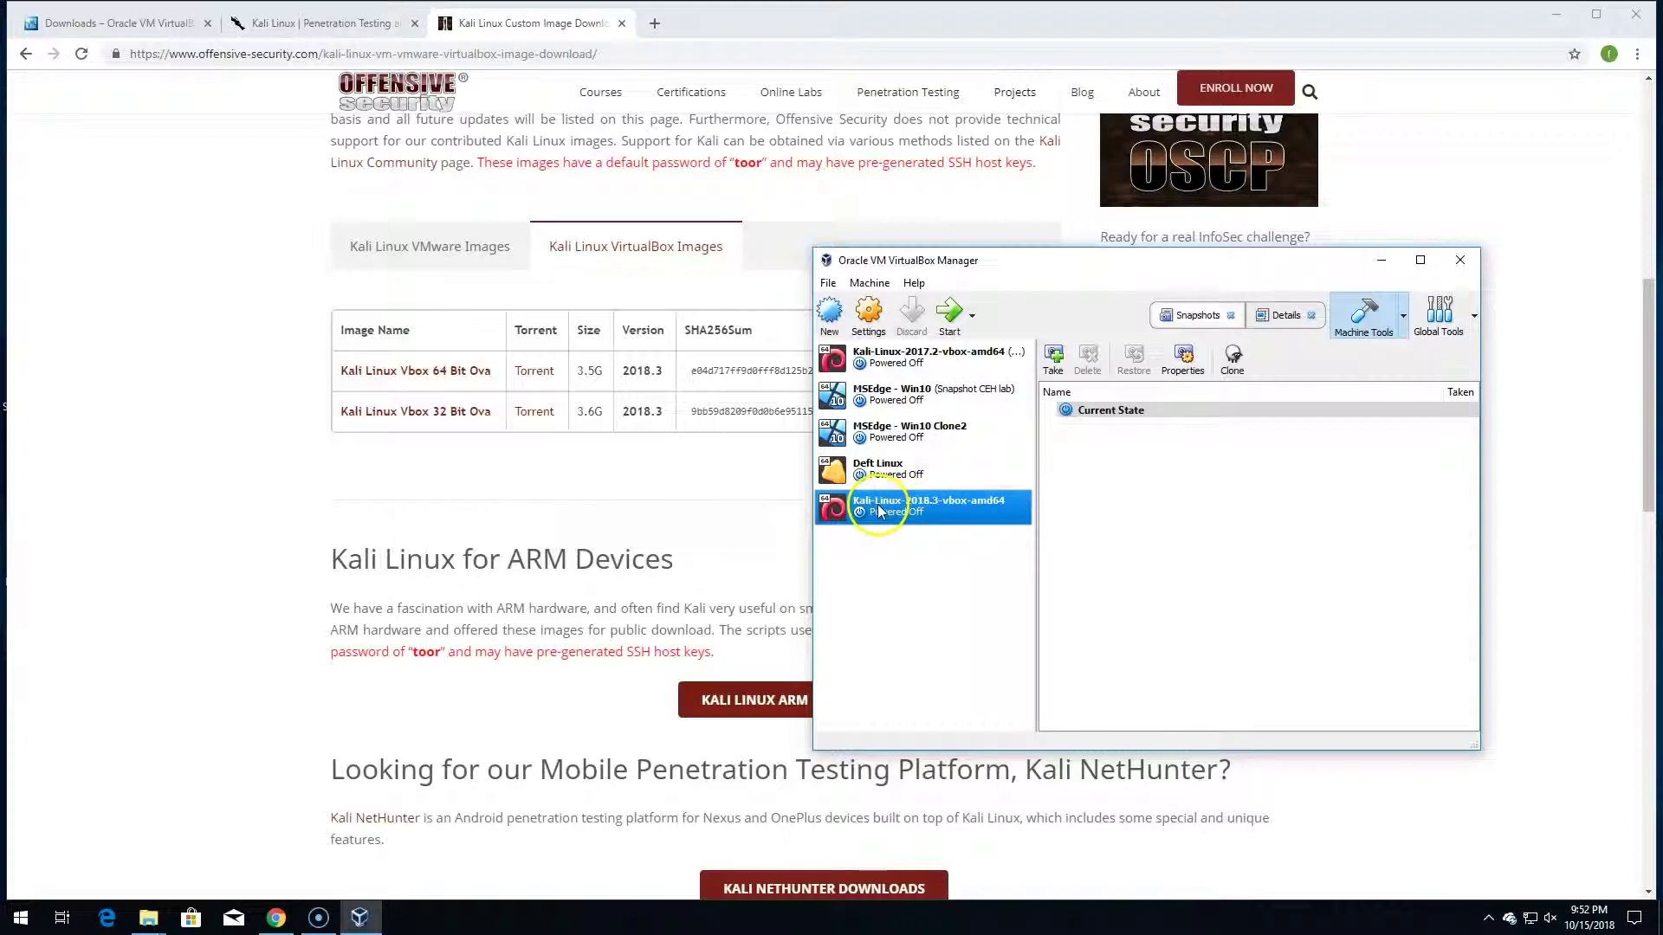
Attach Kali-Linux-2018.3's network adapter to NAT Network 'NatNetwork1' and save the settings.
{"action": "left_click", "coordinate": [880, 480], "text": "ctrl"}
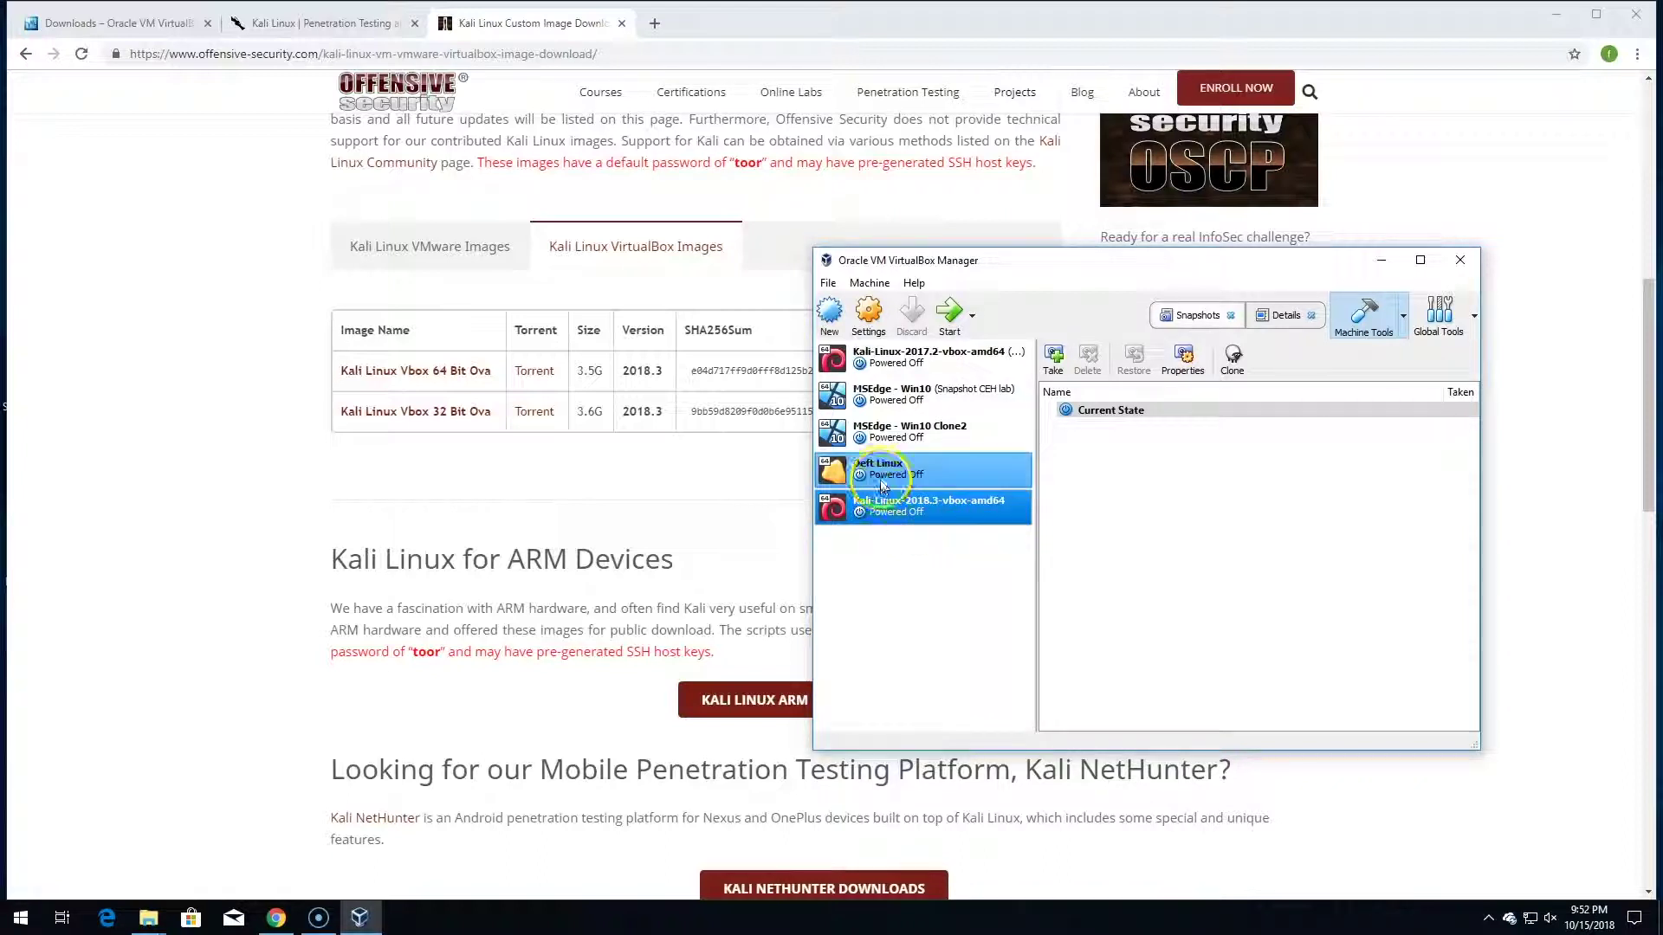
{"action": "left_click", "coordinate": [880, 477], "text": "ctrl"}
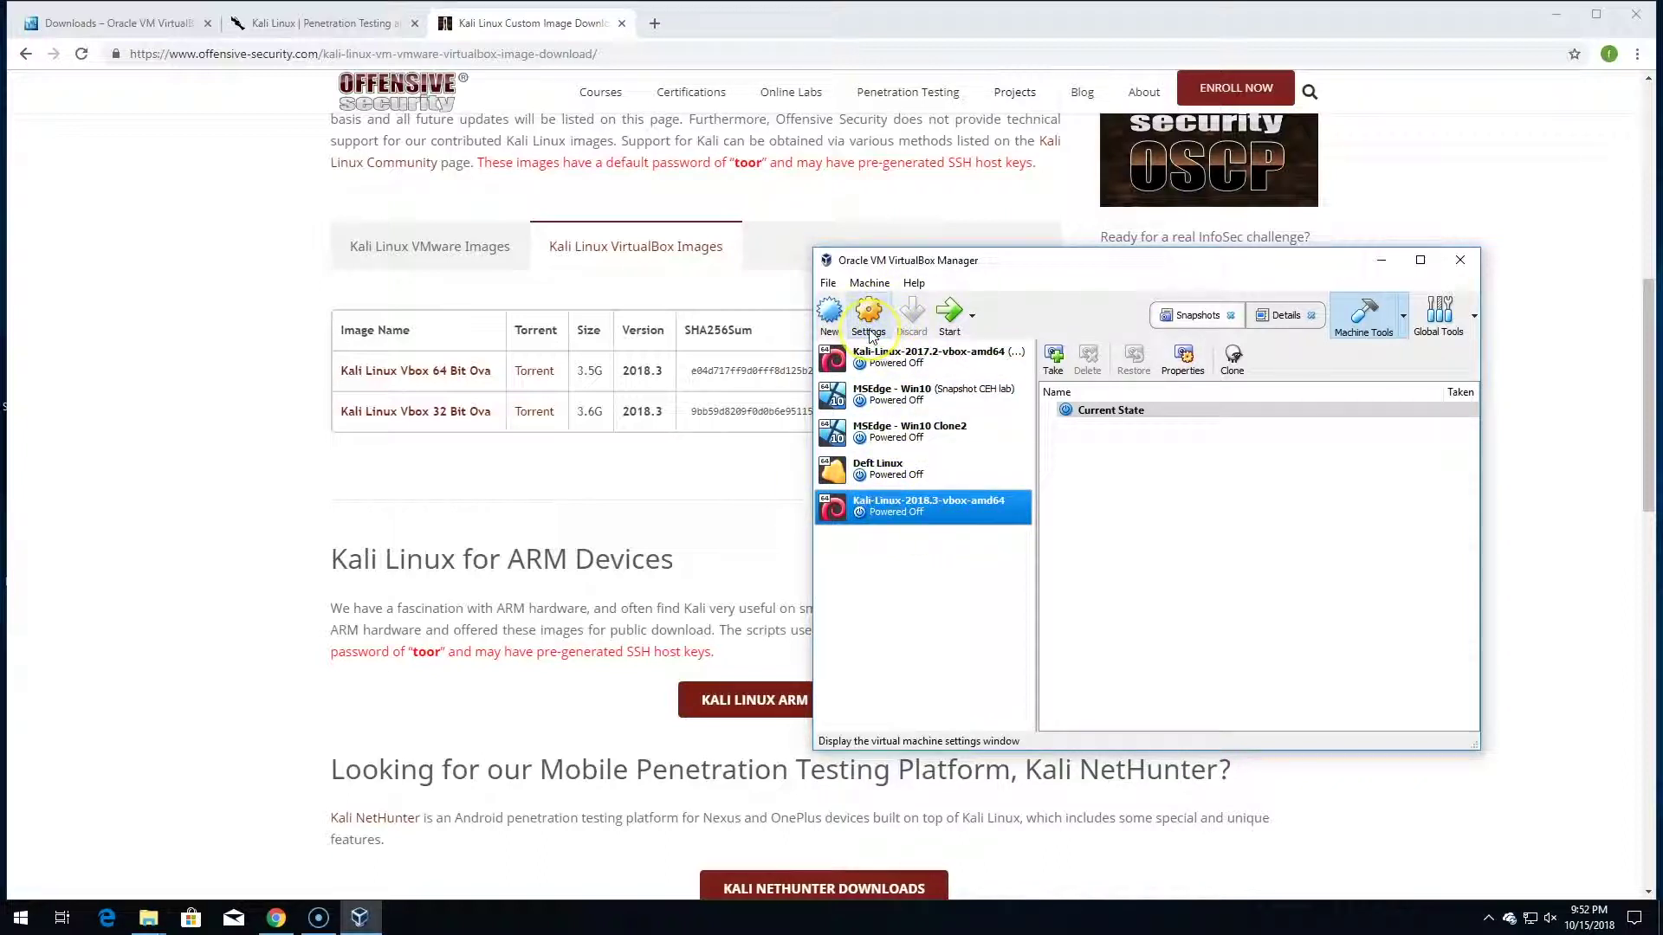
{"action": "left_click", "coordinate": [870, 321]}
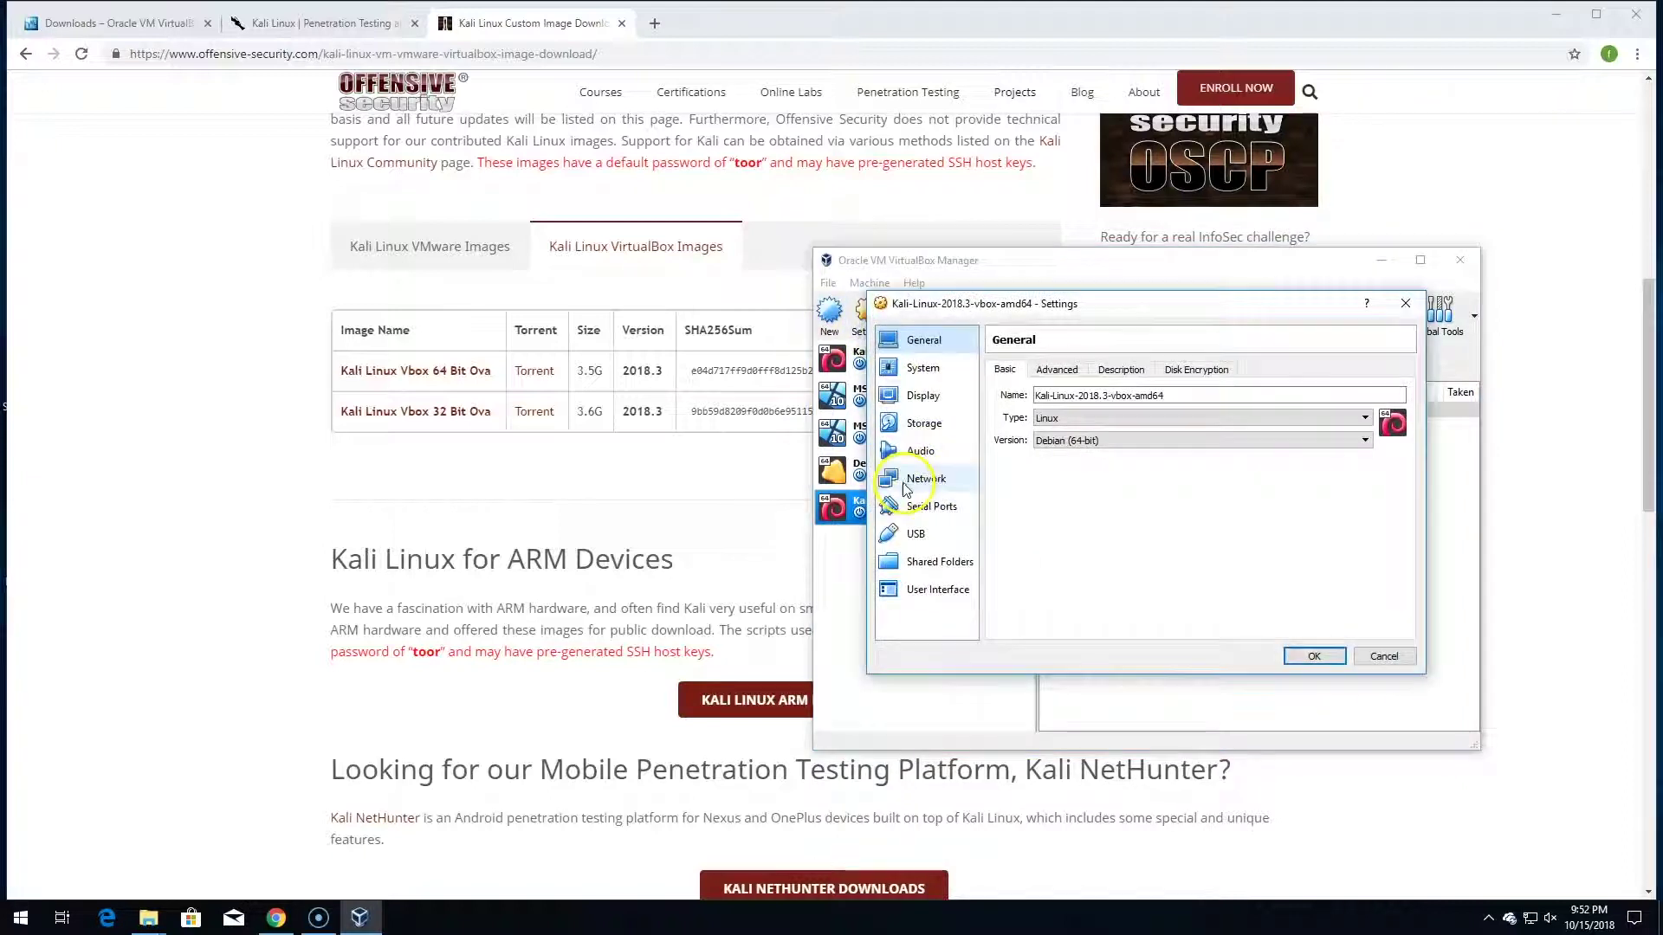
{"action": "left_click", "coordinate": [901, 483]}
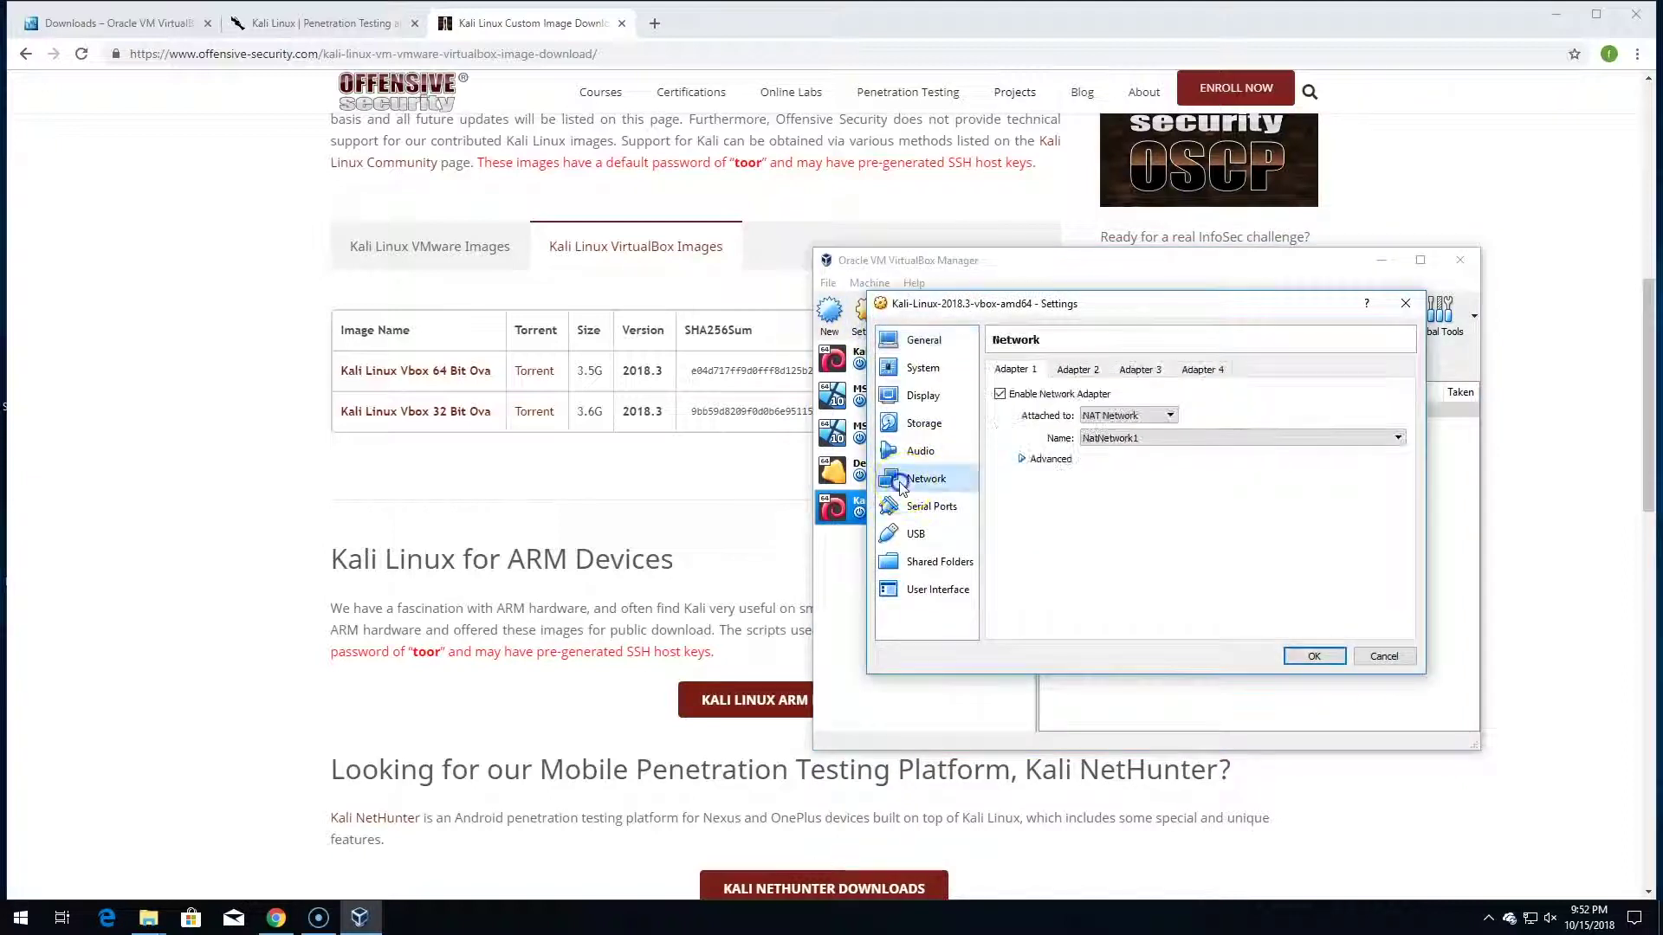
{"action": "left_click", "coordinate": [1215, 439]}
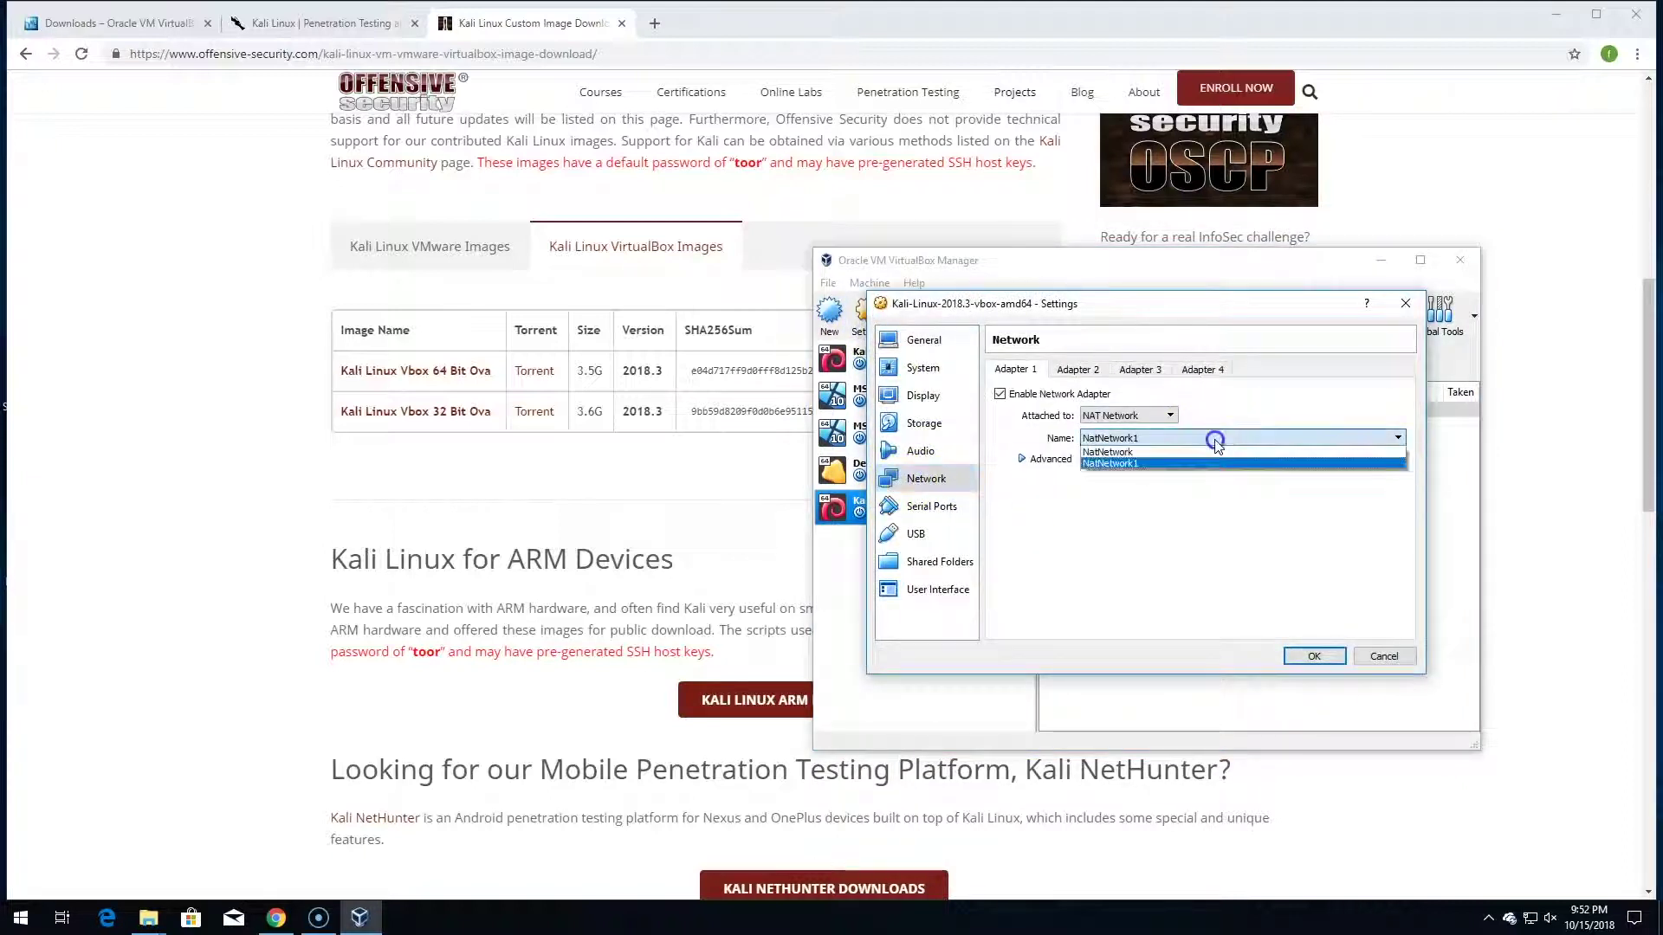
{"action": "left_click", "coordinate": [1099, 465]}
{"action": "left_click", "coordinate": [1312, 656]}
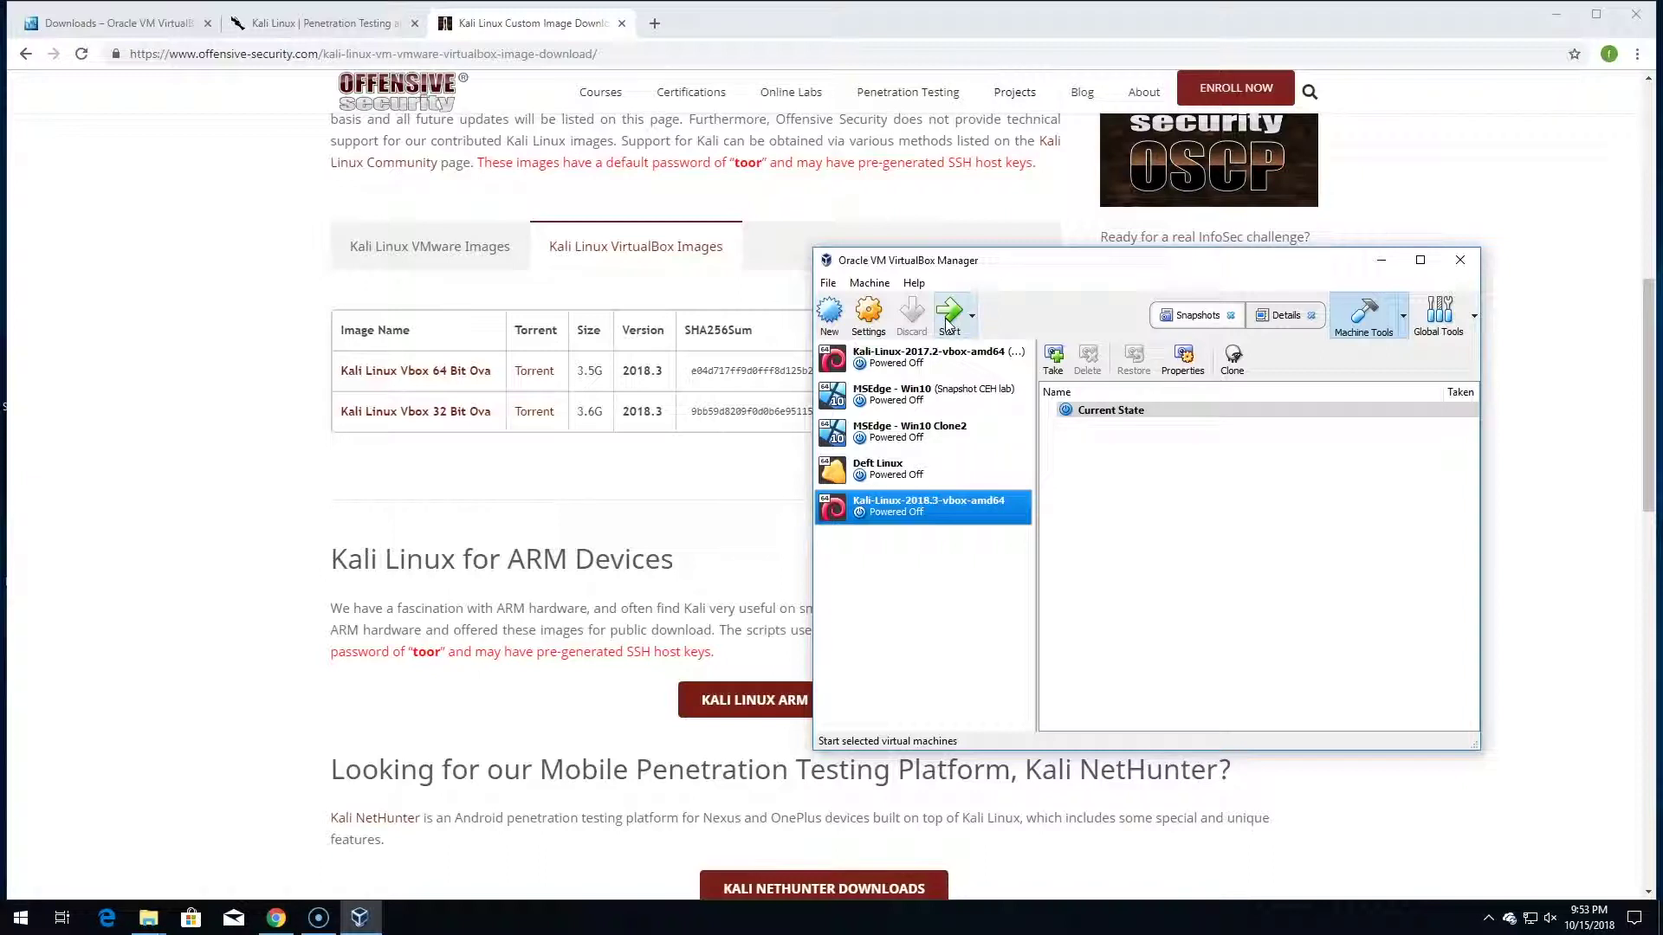
Glance at the VirtualBox Downloads tab, then return to the kali.org home page tab.
{"action": "left_click", "coordinate": [117, 22]}
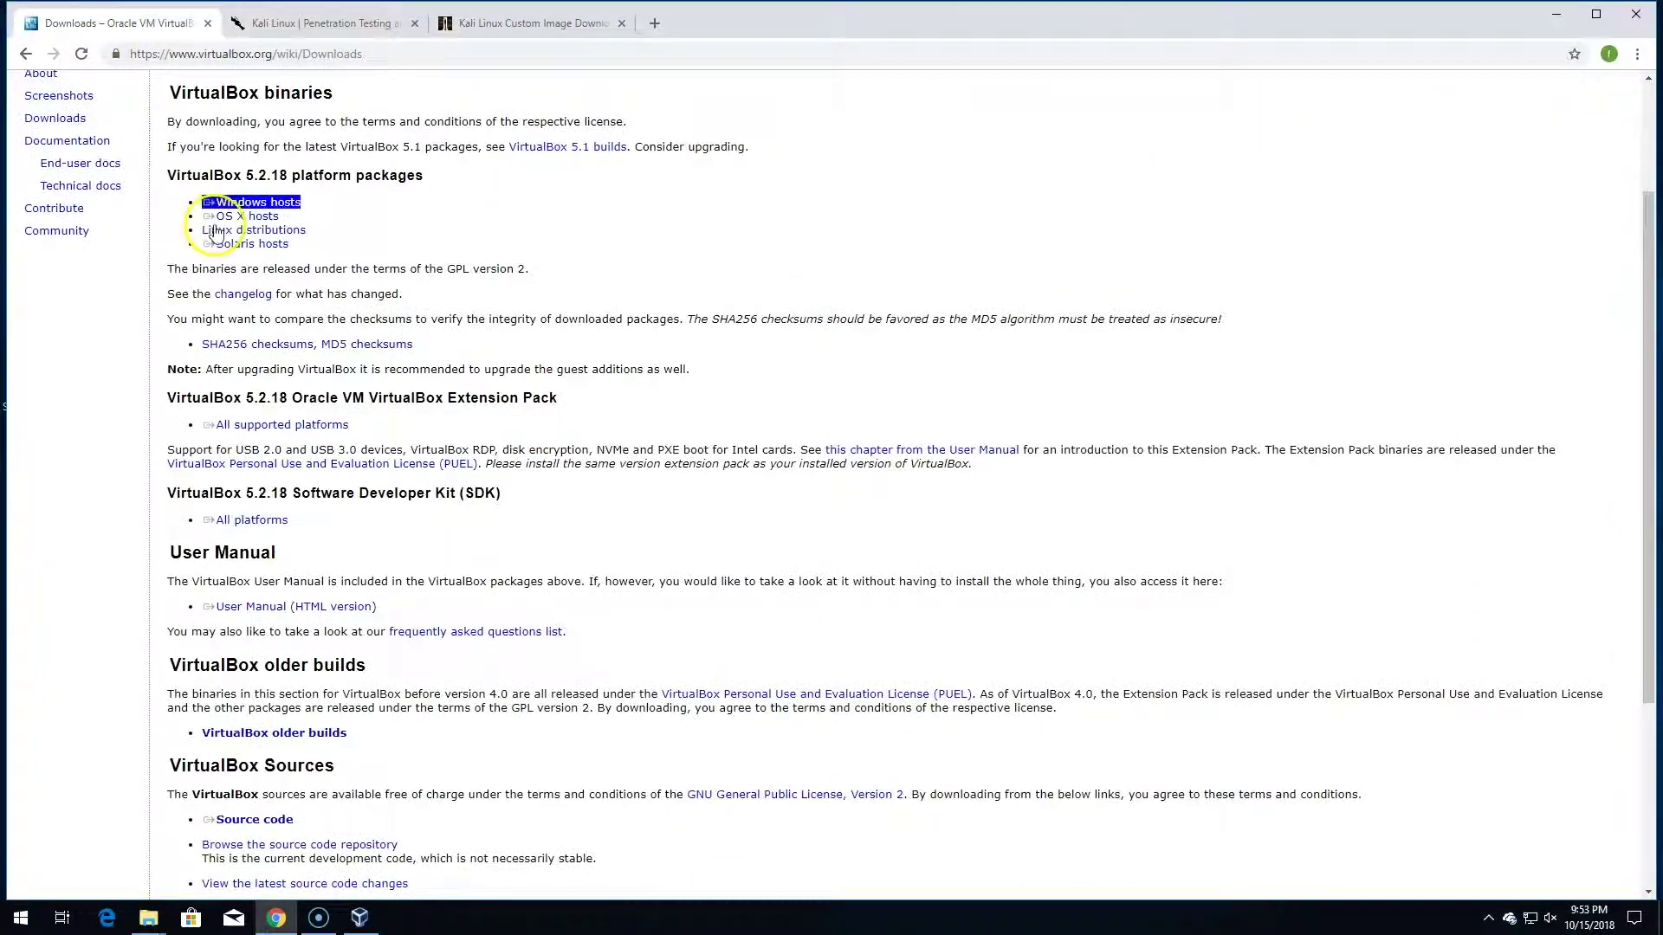
{"action": "left_click_drag", "start_coordinate": [559, 400], "coordinate": [452, 402]}
{"action": "left_click", "coordinate": [537, 385]}
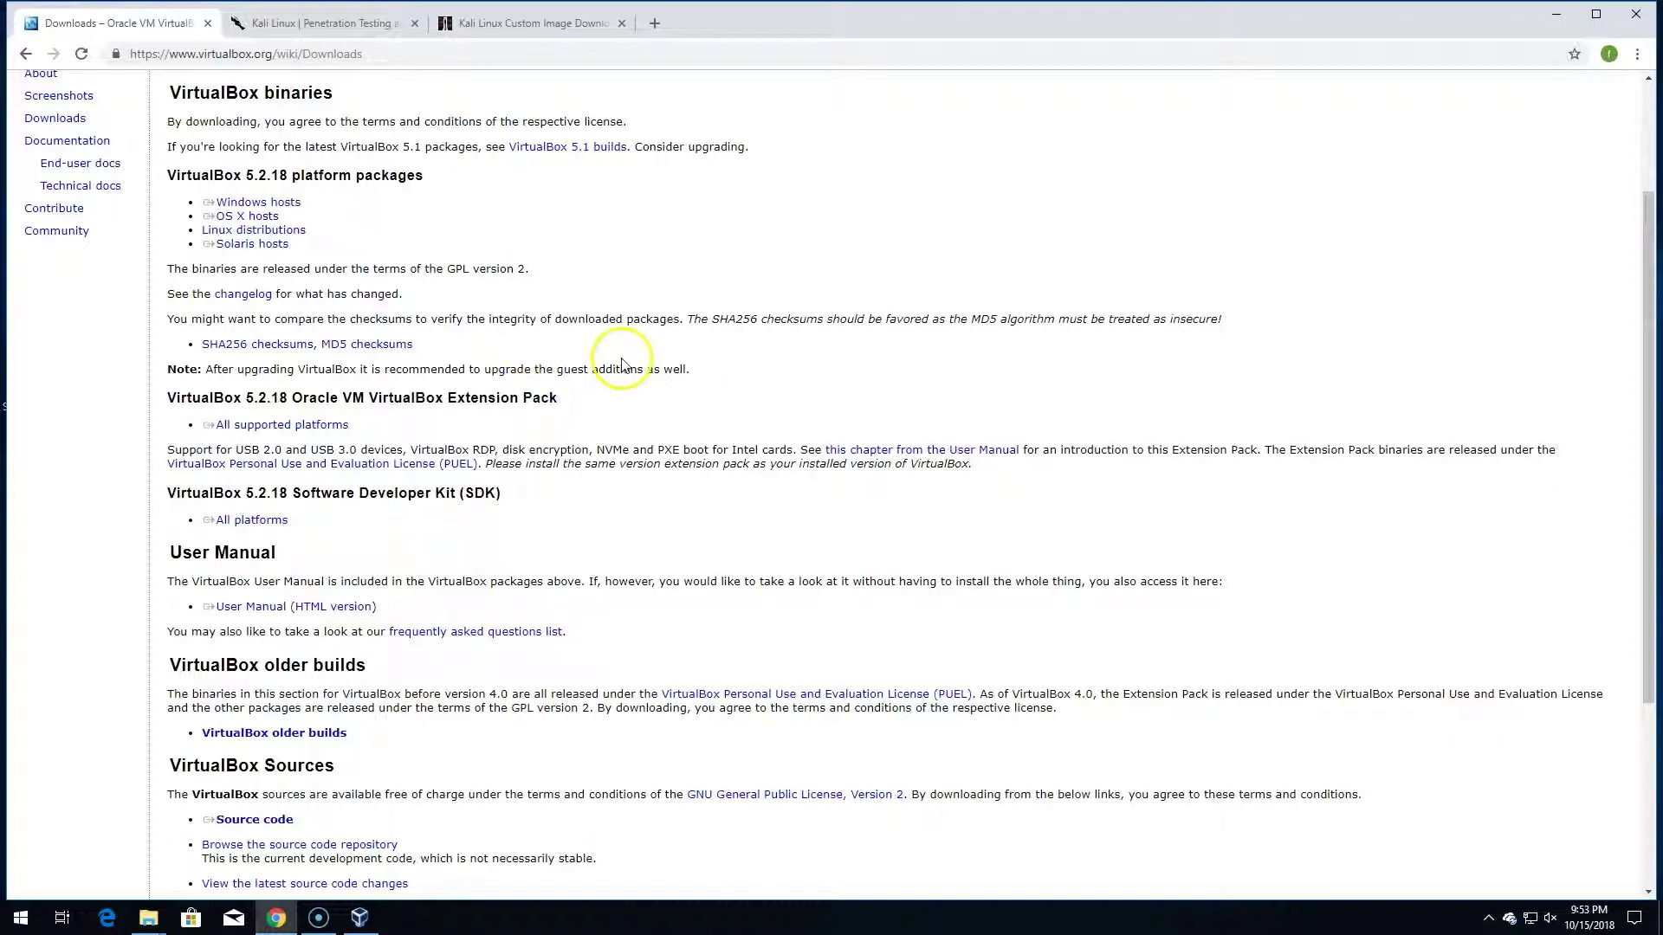
{"action": "left_click", "coordinate": [327, 26]}
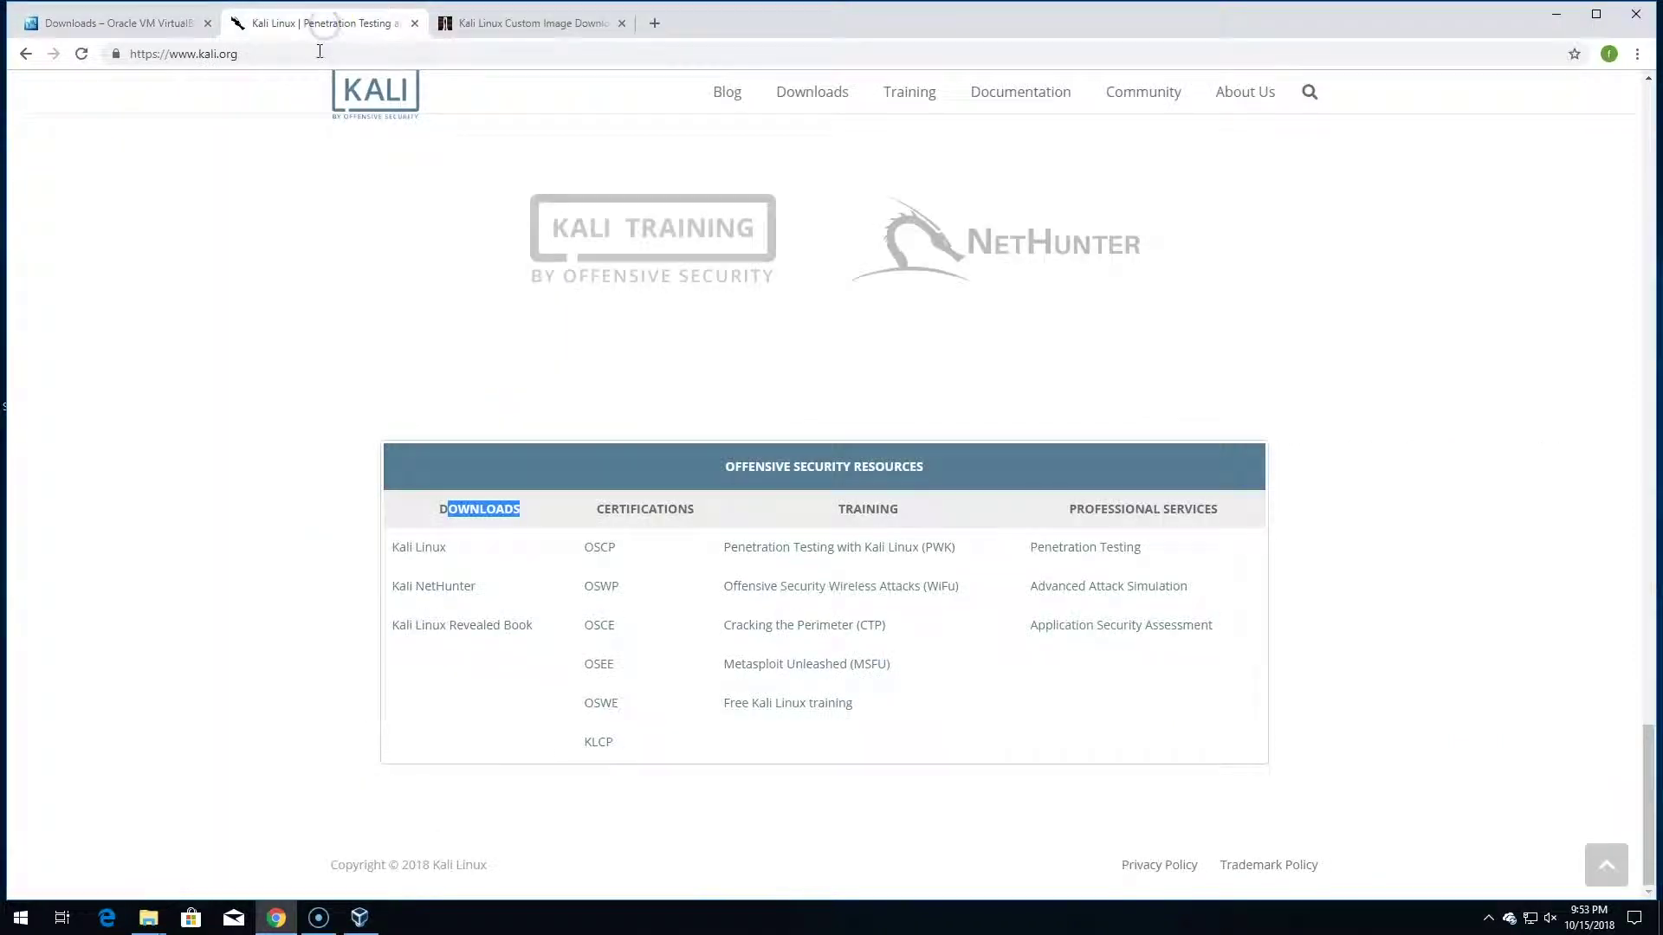